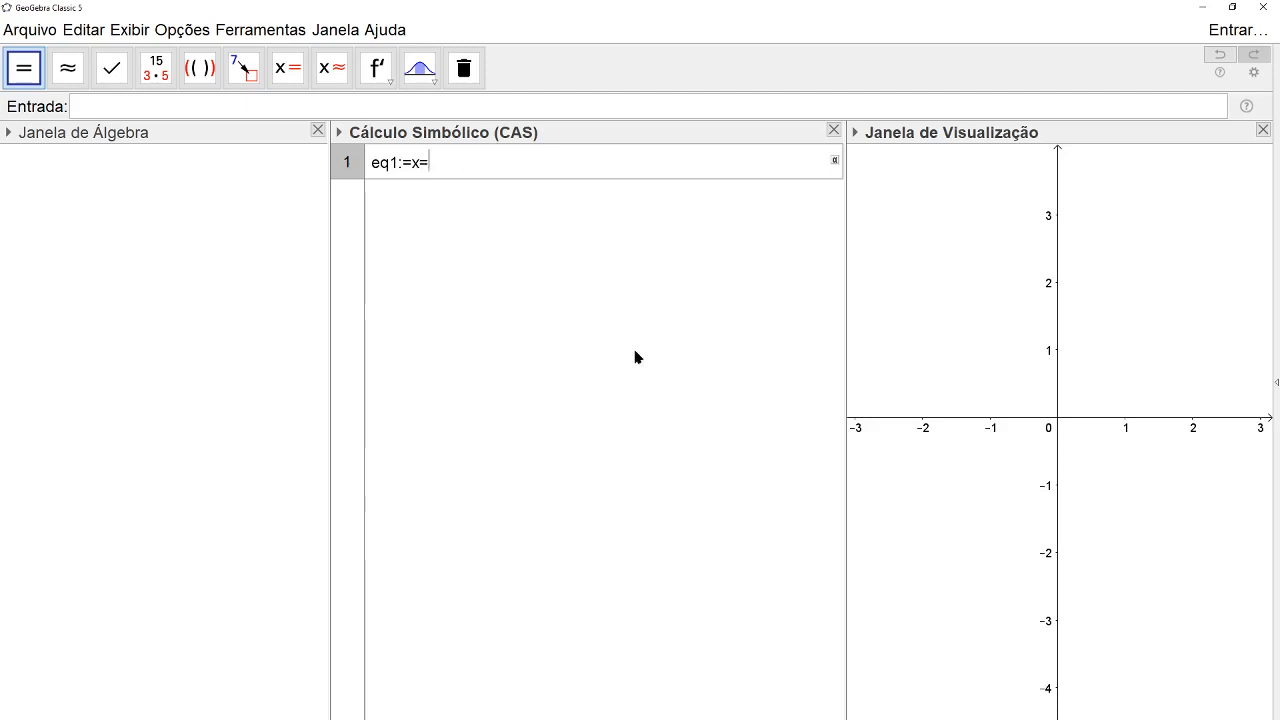
# Step: Complete the first CAS definition as eq1:=x=r*cos(2*pi/n) and evaluate it
pyautogui.write('r*cos(2*pi/n')
pyautogui.press('Return')
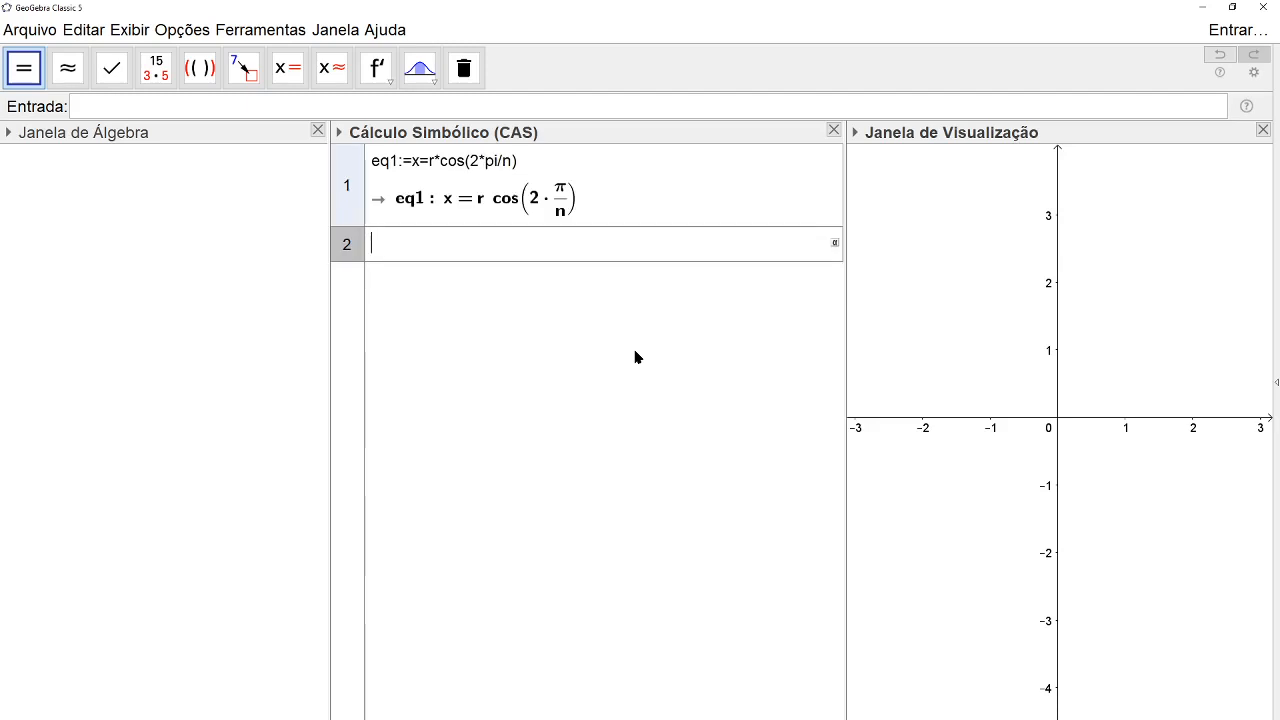
# Step: Start the eq2 definition in CAS row 2 with a copy of eq1's expression x=r*cos(2*pi/n)
pyautogui.write('eq2:=')
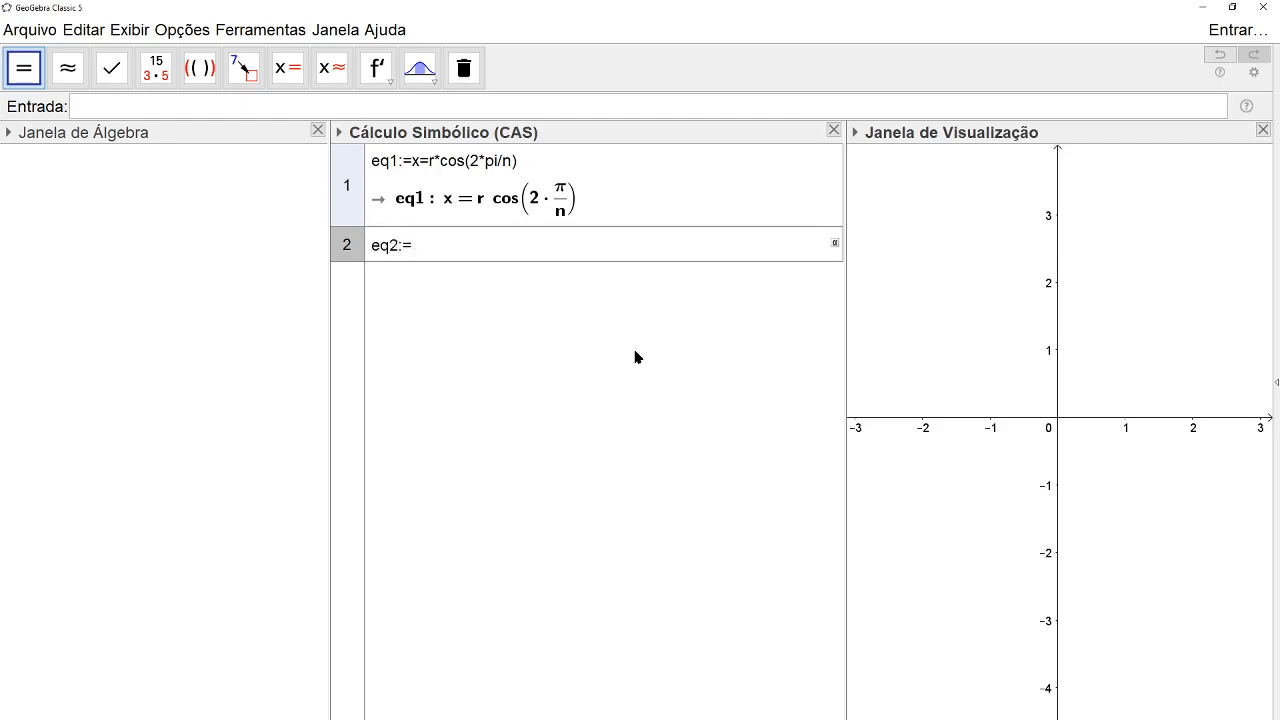
pyautogui.moveTo(526, 159); pyautogui.dragTo(443, 155)
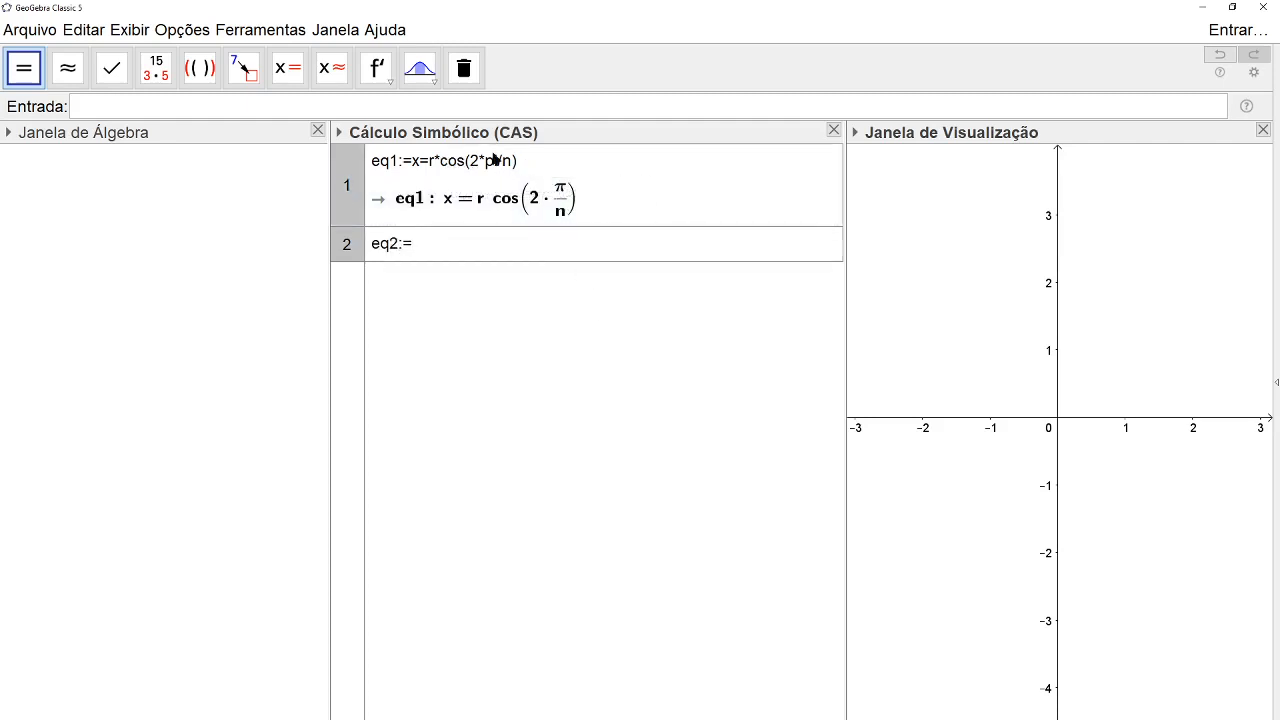
pyautogui.moveTo(523, 163); pyautogui.dragTo(412, 168)
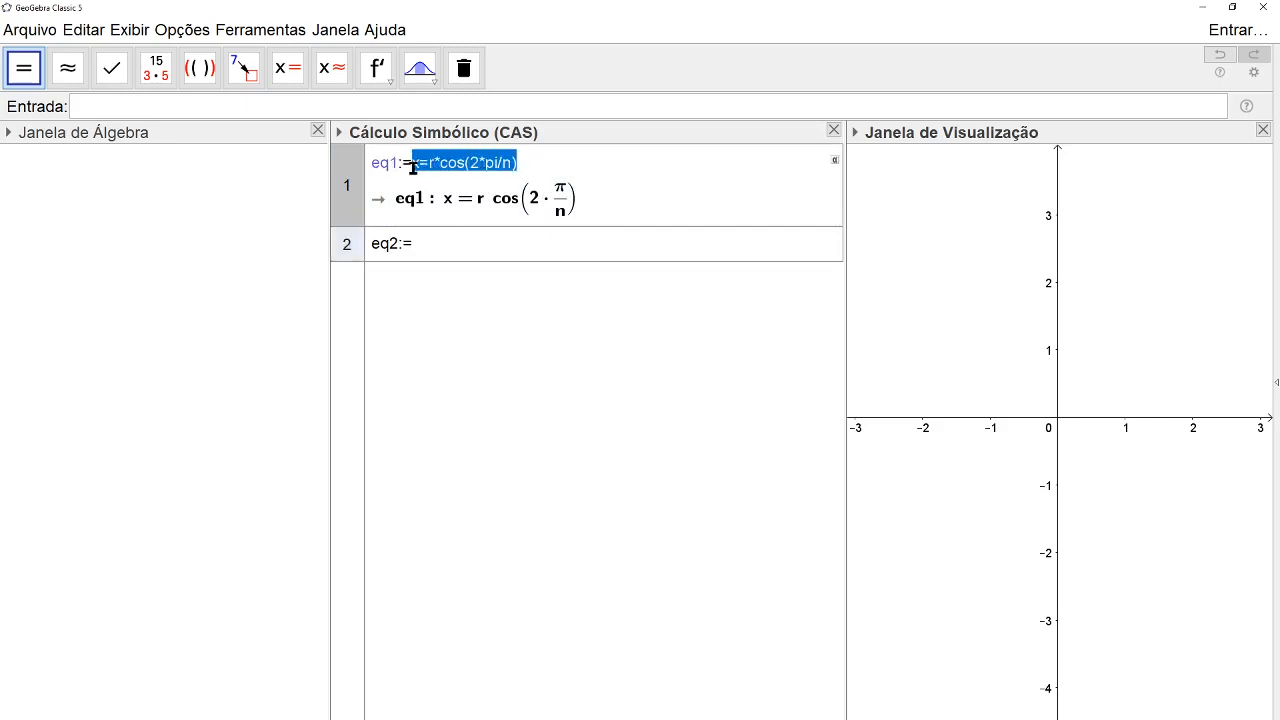
pyautogui.click(412, 168)
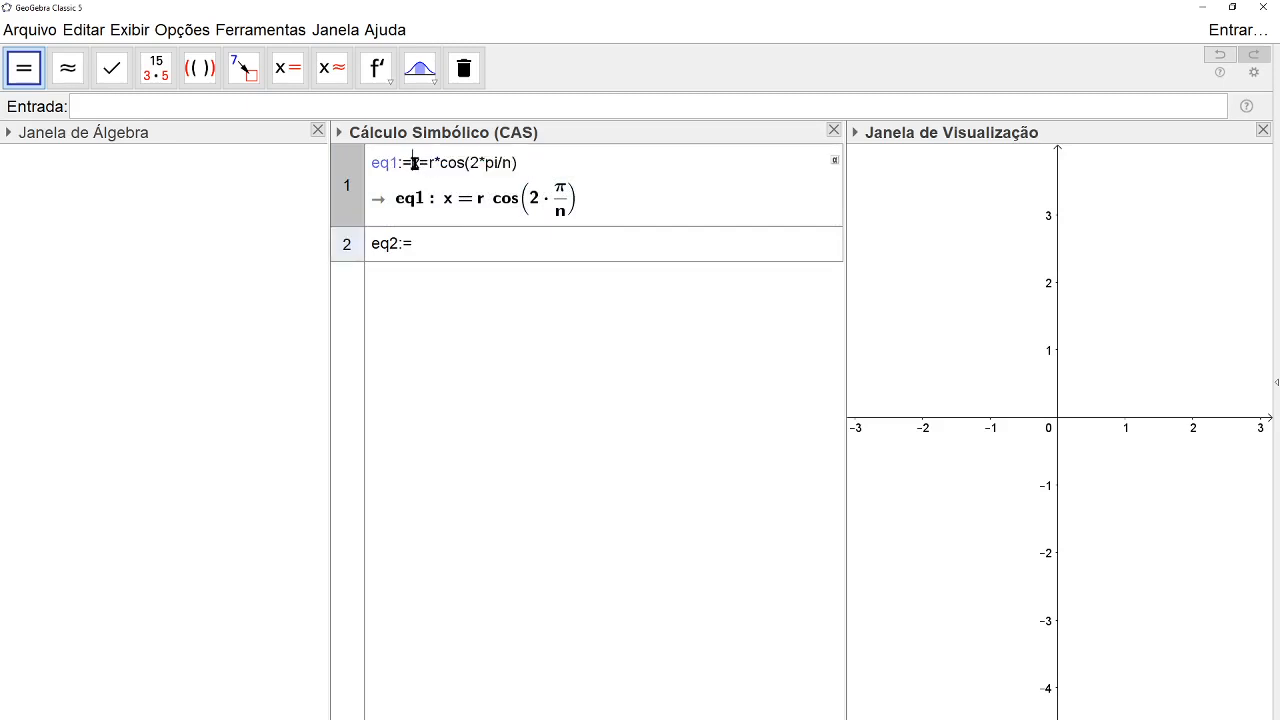
pyautogui.moveTo(412, 165); pyautogui.dragTo(528, 165)
pyautogui.hotkey('ctrl', 'c')
pyautogui.click(437, 250)
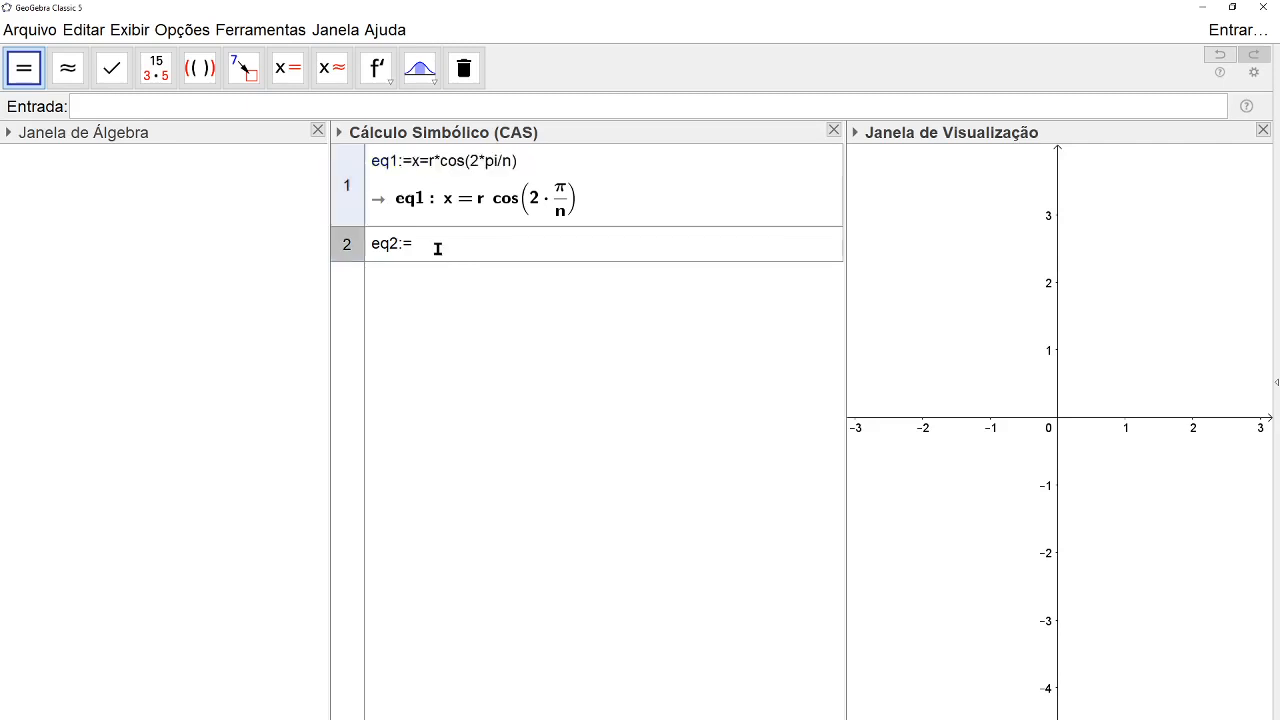
pyautogui.hotkey('ctrl', 'v')
# Step: Change the copied eq2 expression to y=r*sen(2*pi/n) and evaluate it
pyautogui.doubleClick(415, 246)
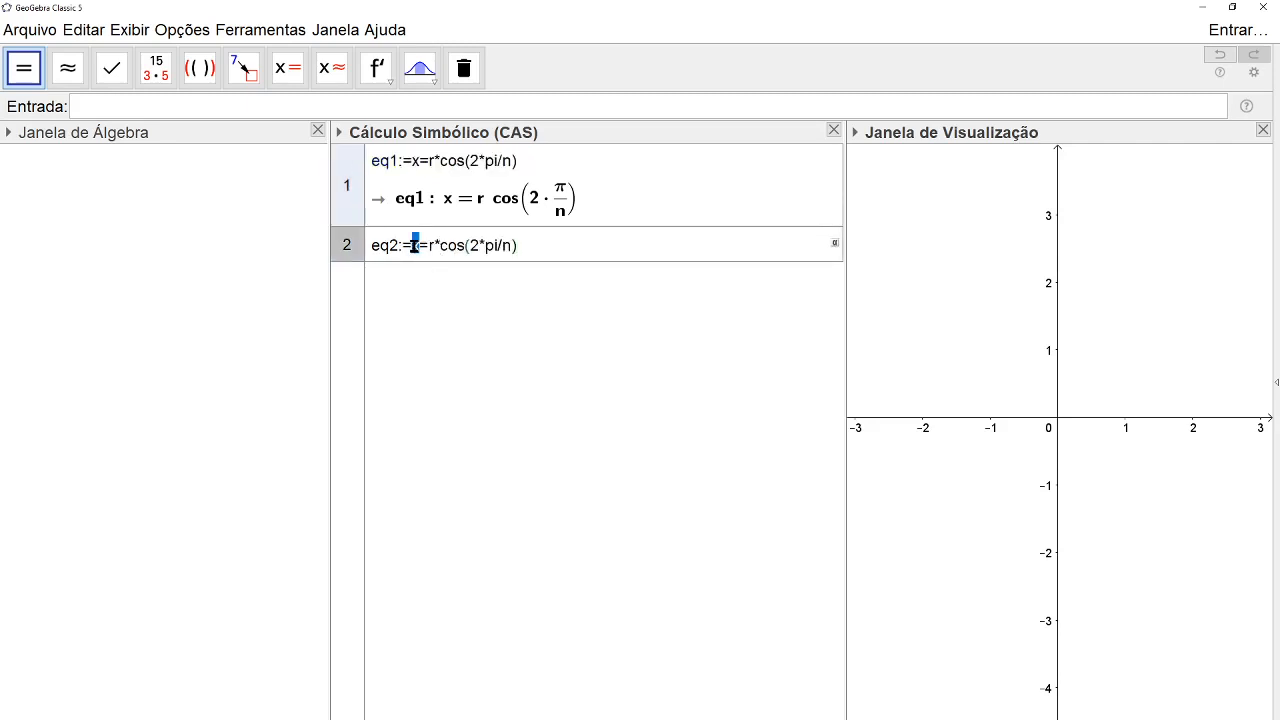
pyautogui.write('y')
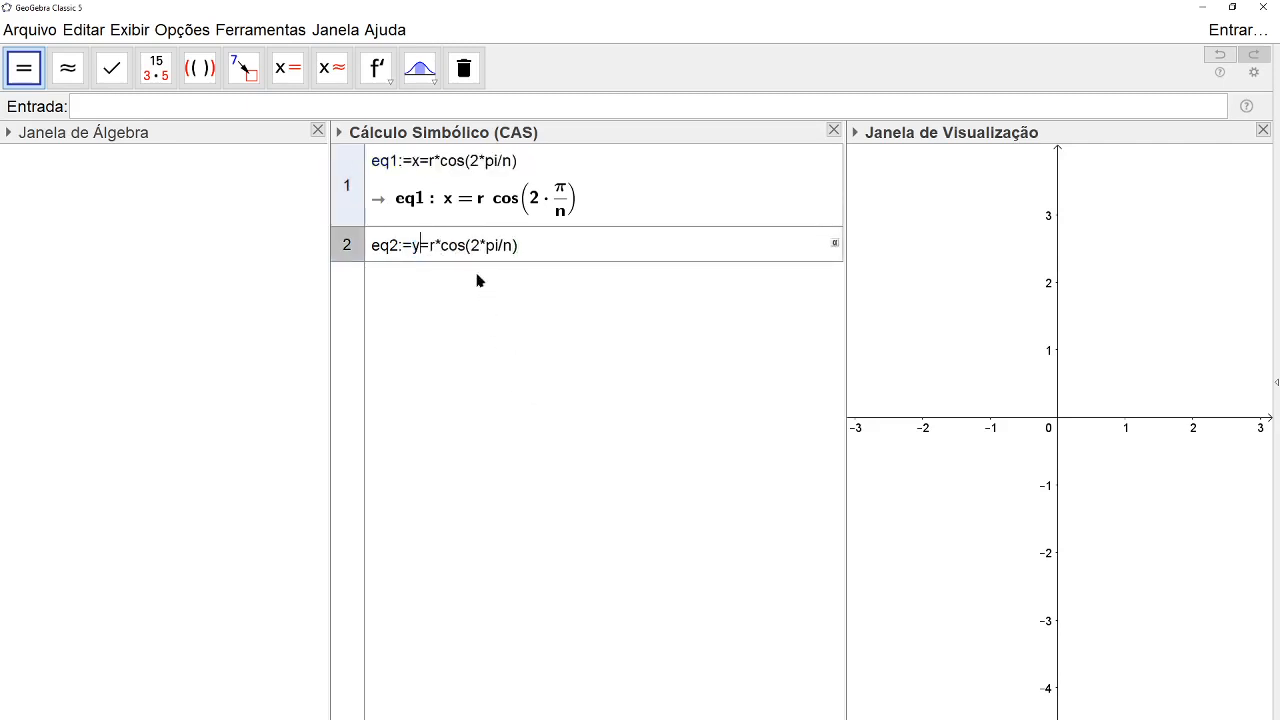
pyautogui.moveTo(466, 246); pyautogui.dragTo(443, 247)
pyautogui.press('BackSpace')
pyautogui.write('sen')
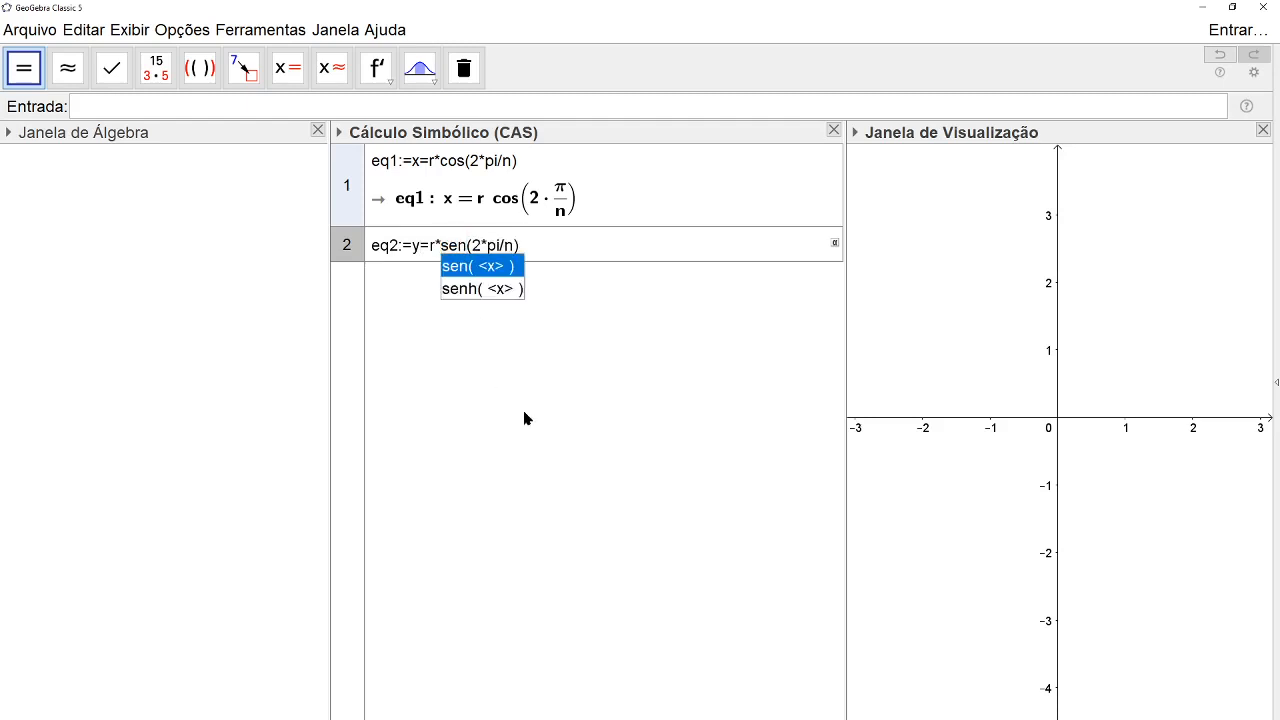
pyautogui.click(551, 245)
pyautogui.press('Return')
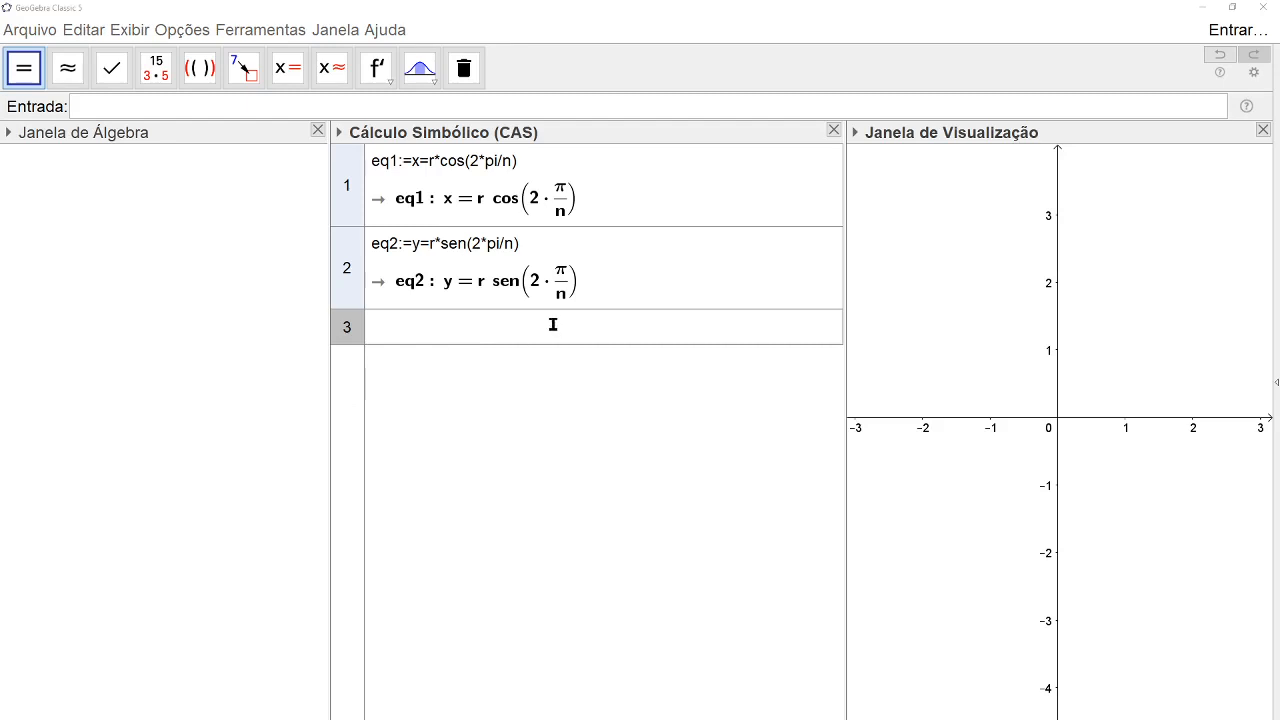
# Step: Compute the product eq1*eq2 in CAS row 3
pyautogui.click(469, 326)
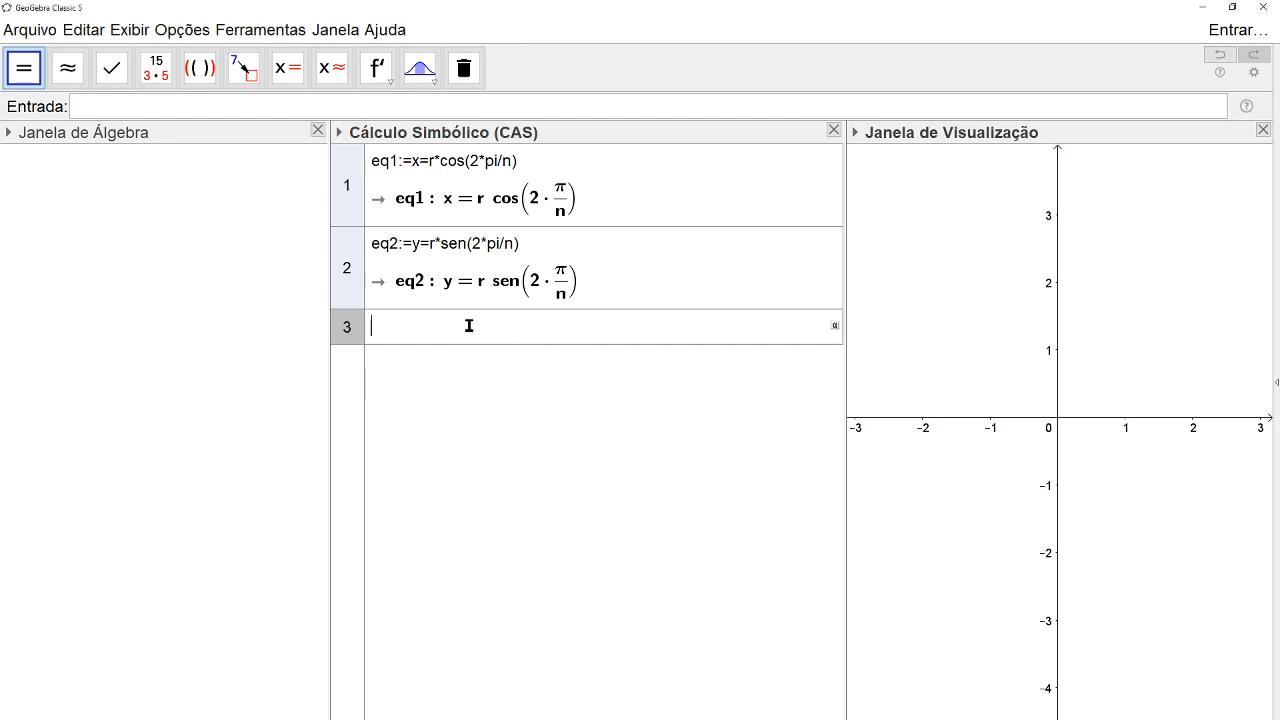
pyautogui.write('eq1*eq2')
pyautogui.press('Return')
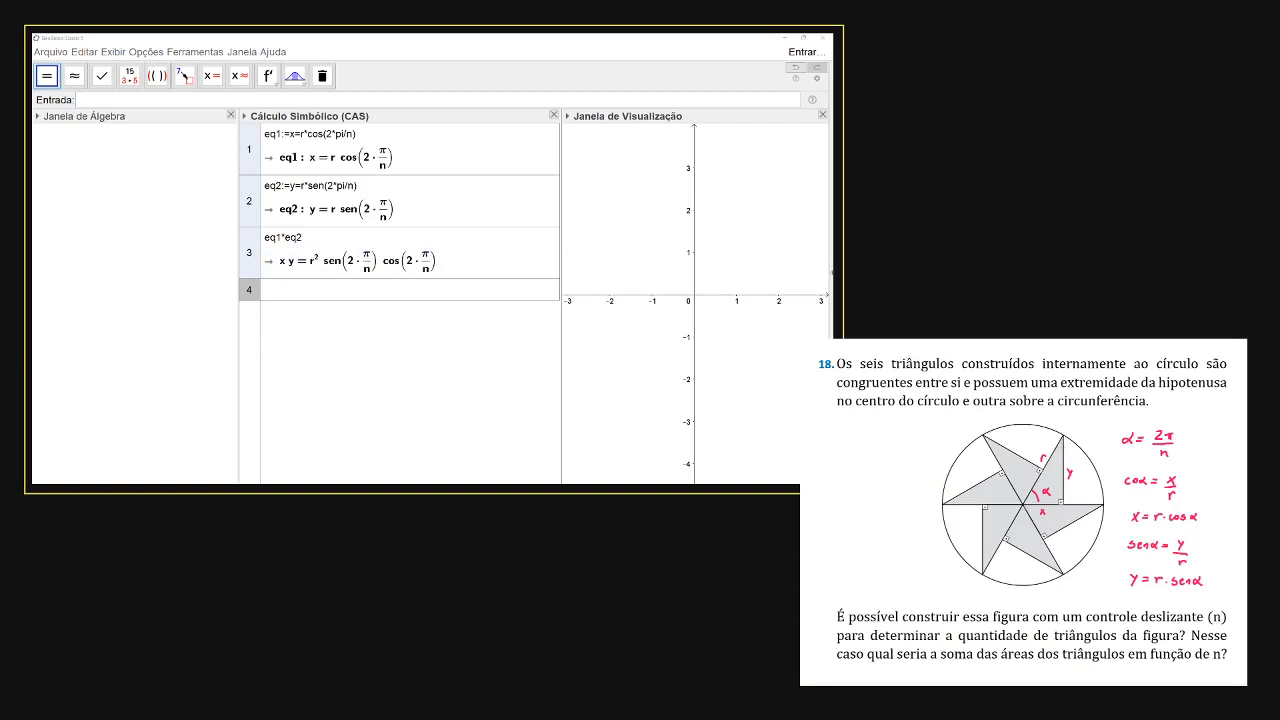
# Step: Define S in CAS row 4 as half the right-hand side of row 3, S:=LadoDireito($3) / 2
pyautogui.click(354, 297)
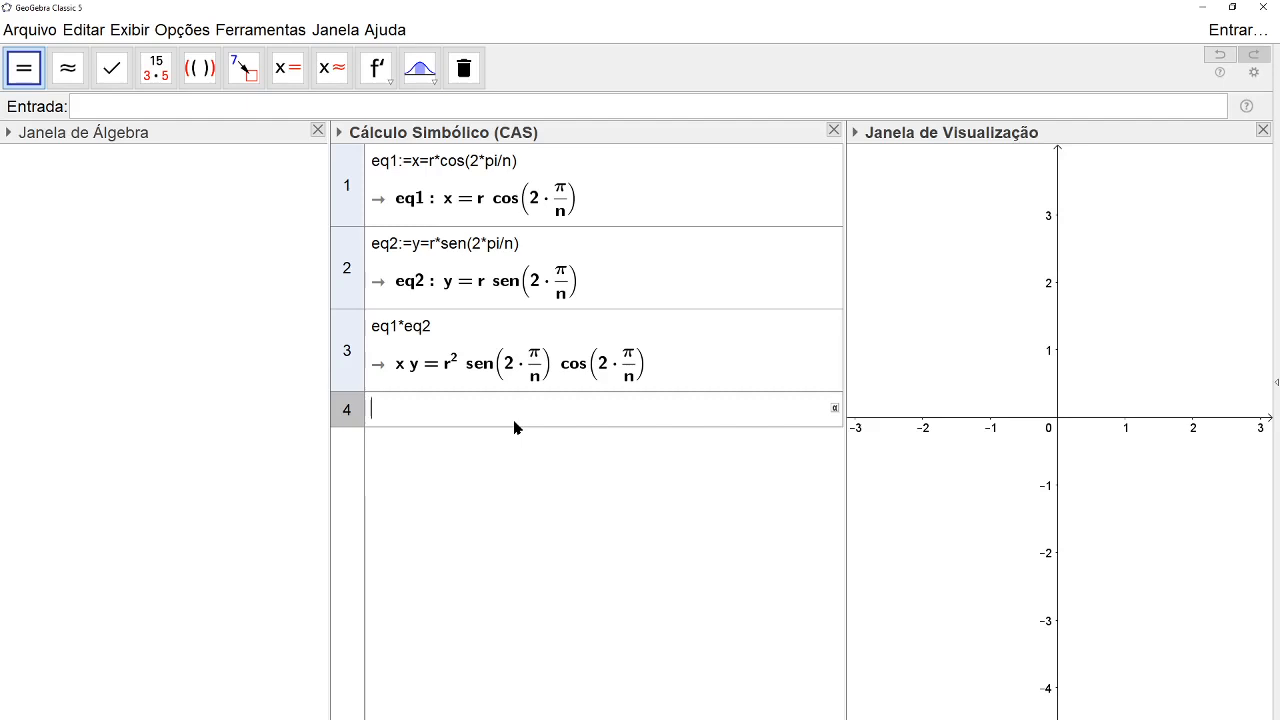
pyautogui.write('S(x)')
pyautogui.press('BackSpace')
pyautogui.press('BackSpace')
pyautogui.press('BackSpace')
pyautogui.write(':=')
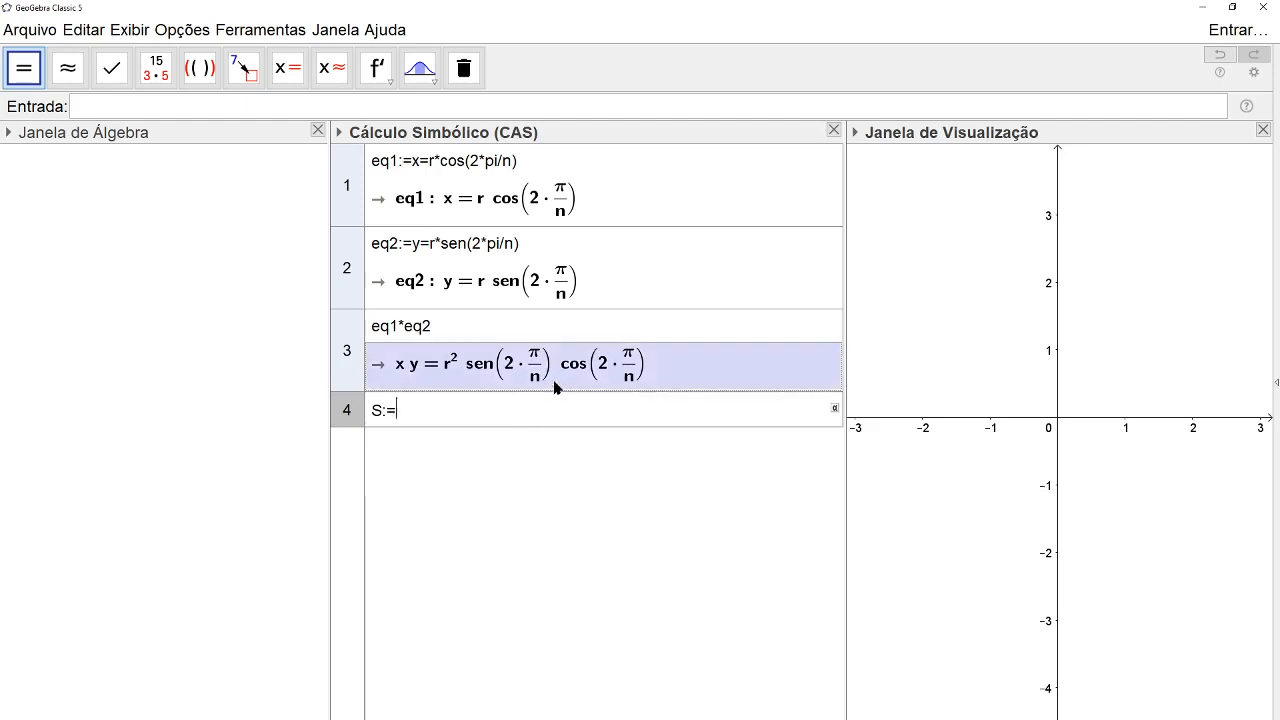
pyautogui.write('lado')
pyautogui.click(598, 430)
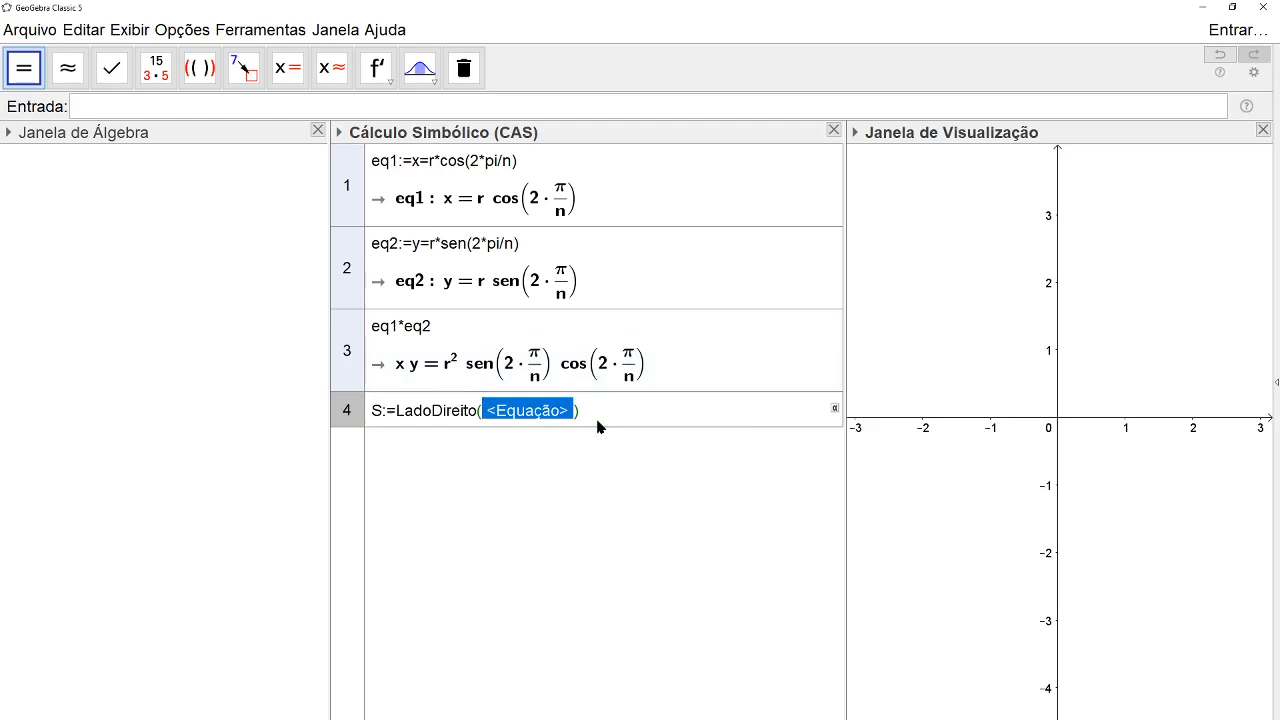
pyautogui.write('$3) / ')
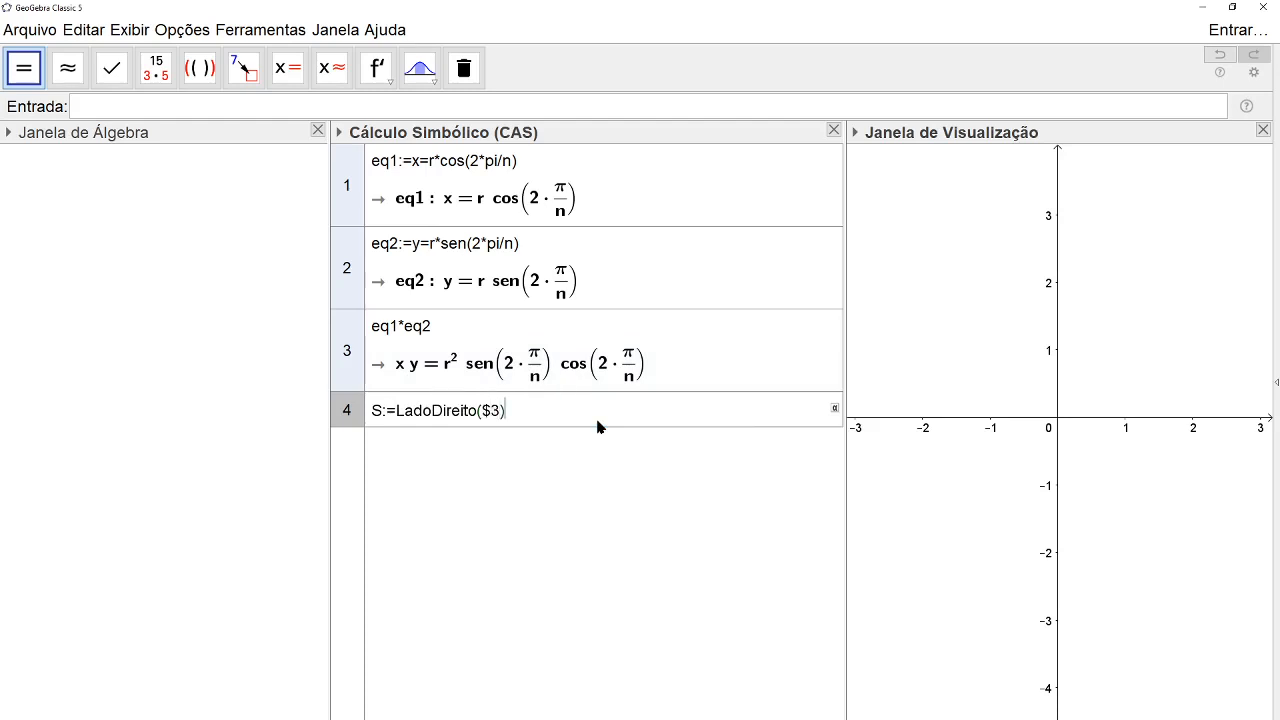
pyautogui.write('2')
pyautogui.press('Return')
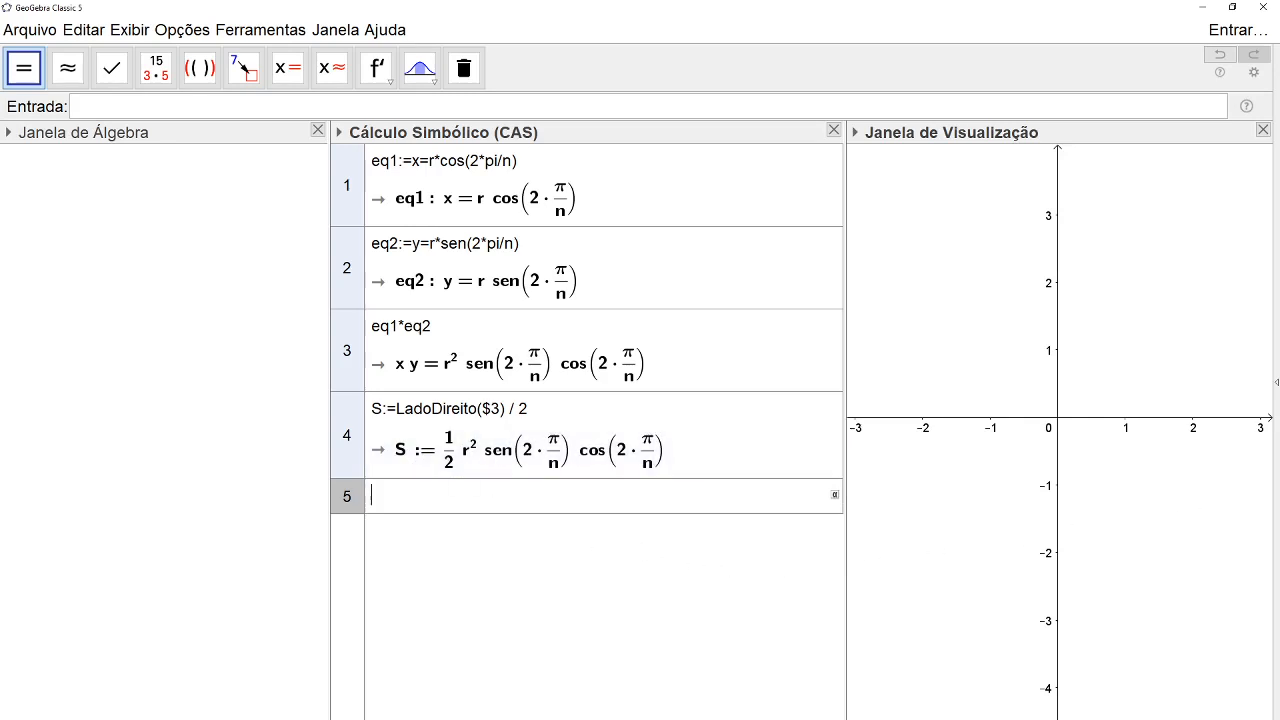
# Step: Multiply the area formula S by n and re-evaluate the row
pyautogui.click(393, 413)
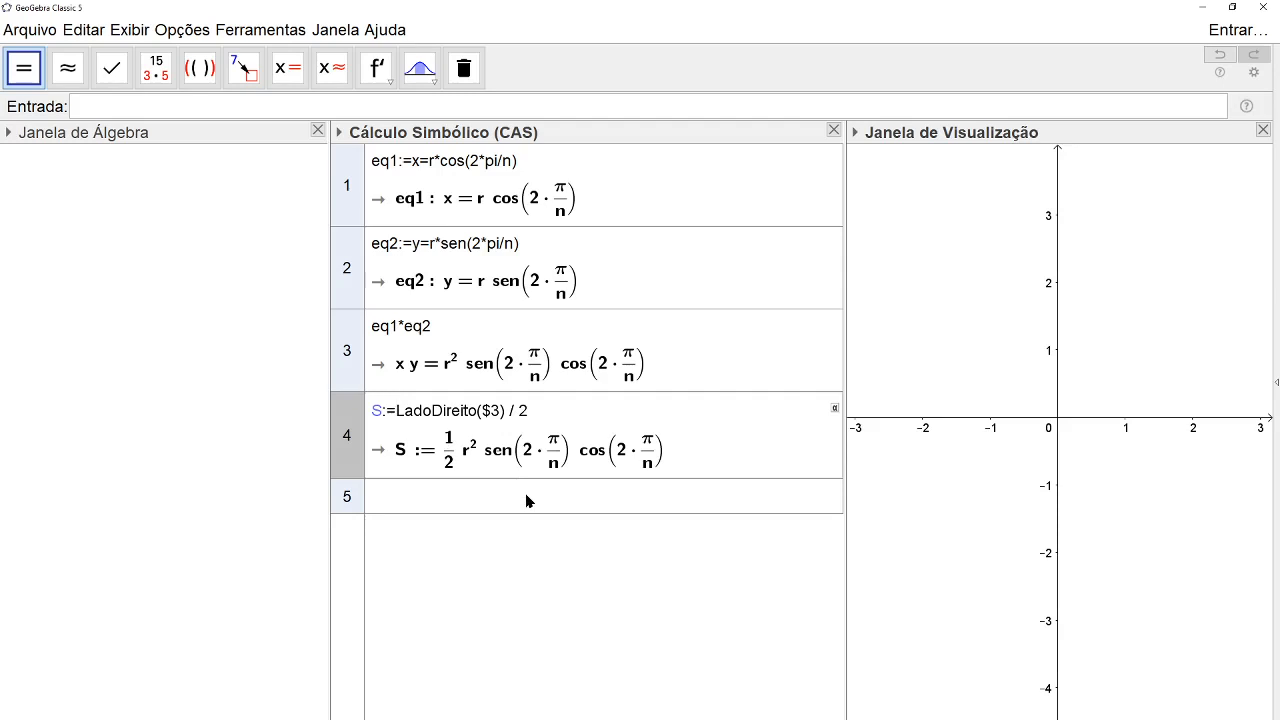
pyautogui.write('n*')
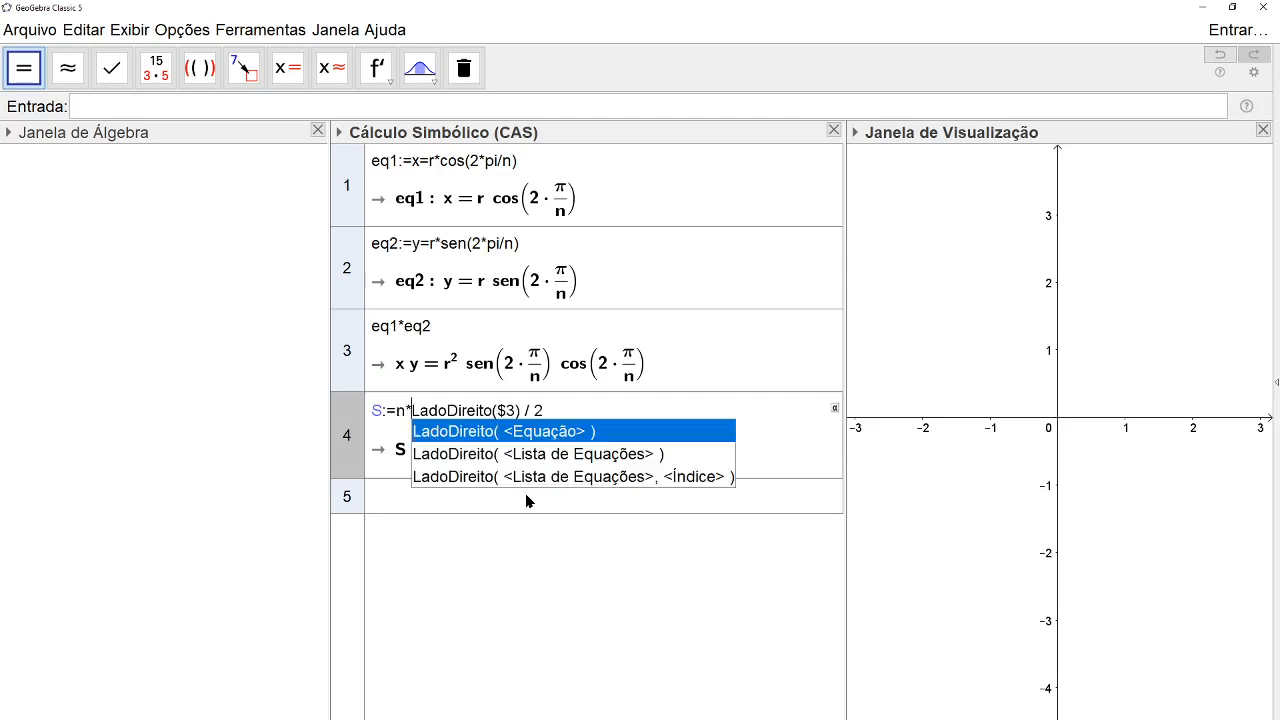
pyautogui.press('Escape')
pyautogui.press('Return')
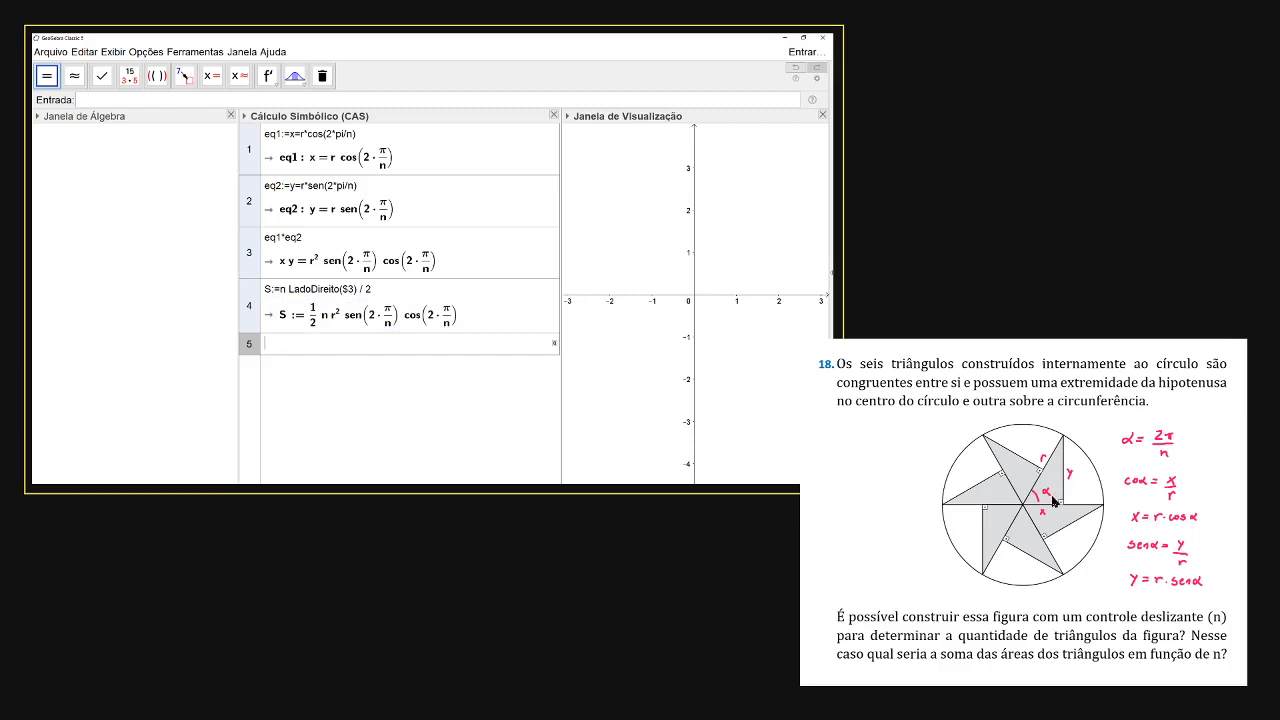
pyautogui.click(359, 346)
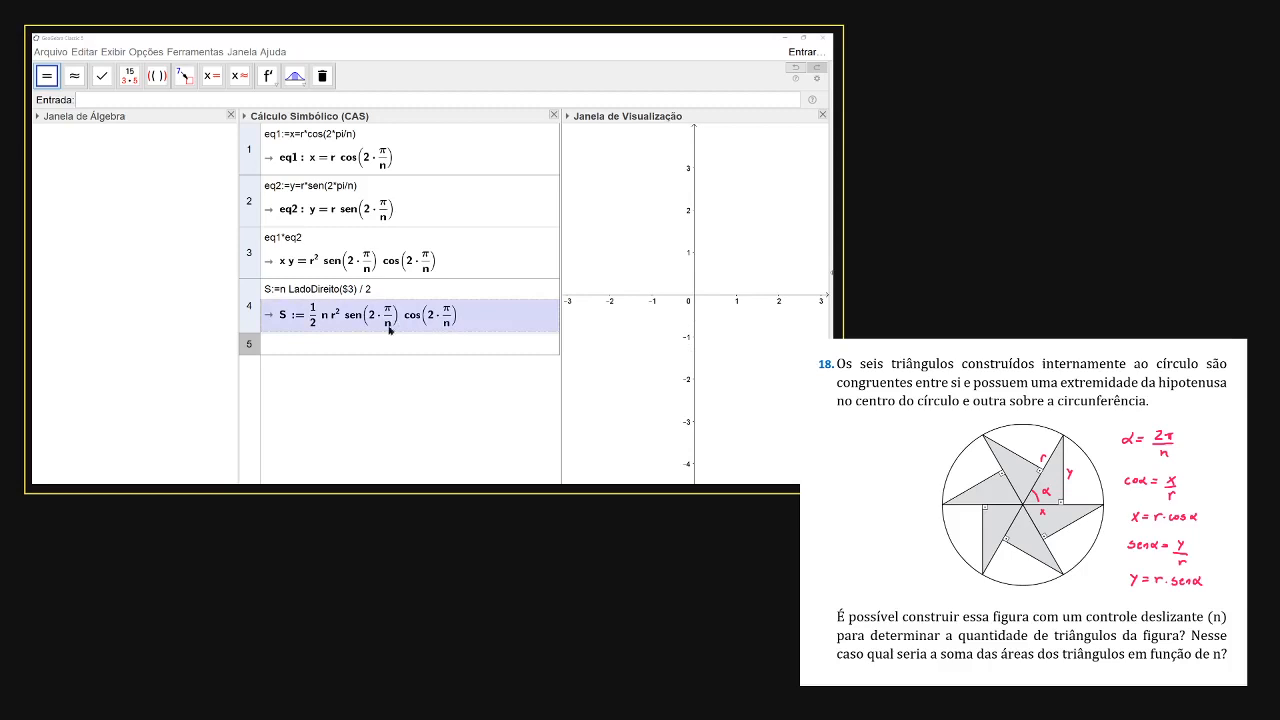
# Step: Create a number slider n_0 in the graphics view from 4 to 50 with increment 1, and set it to 7
pyautogui.click(476, 113)
pyautogui.click(294, 76)
pyautogui.click(294, 76)
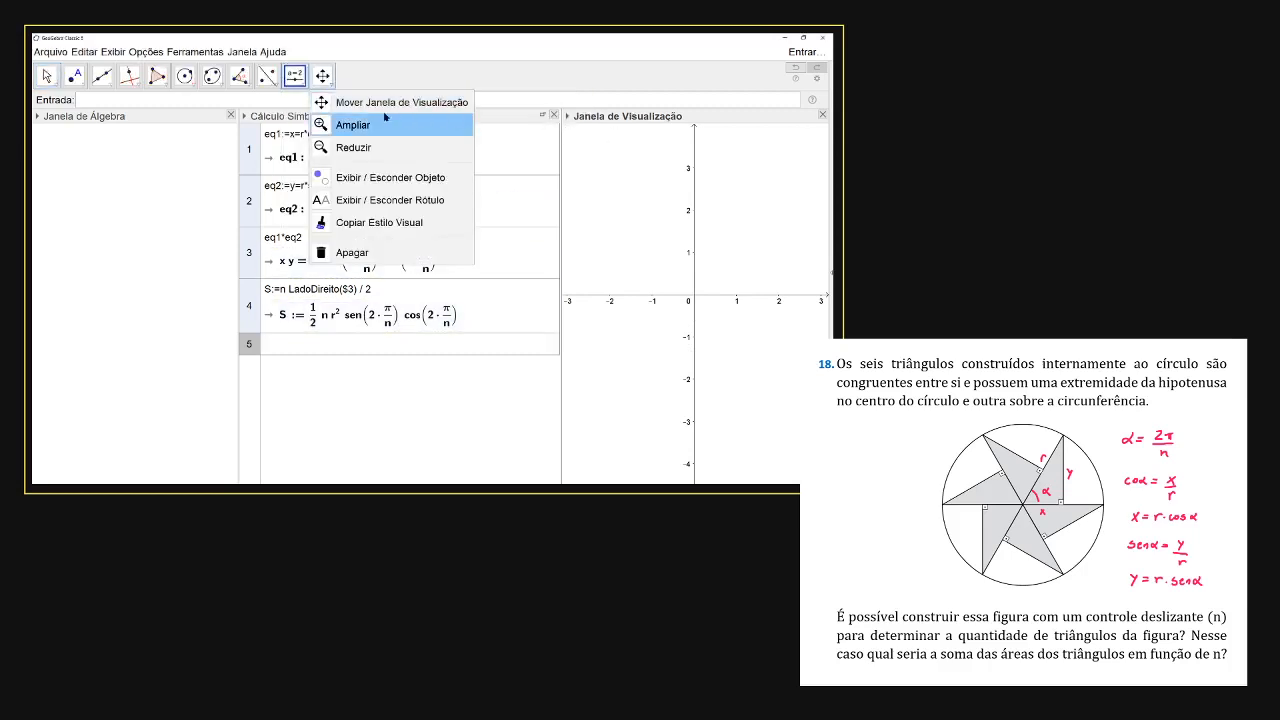
pyautogui.click(303, 103)
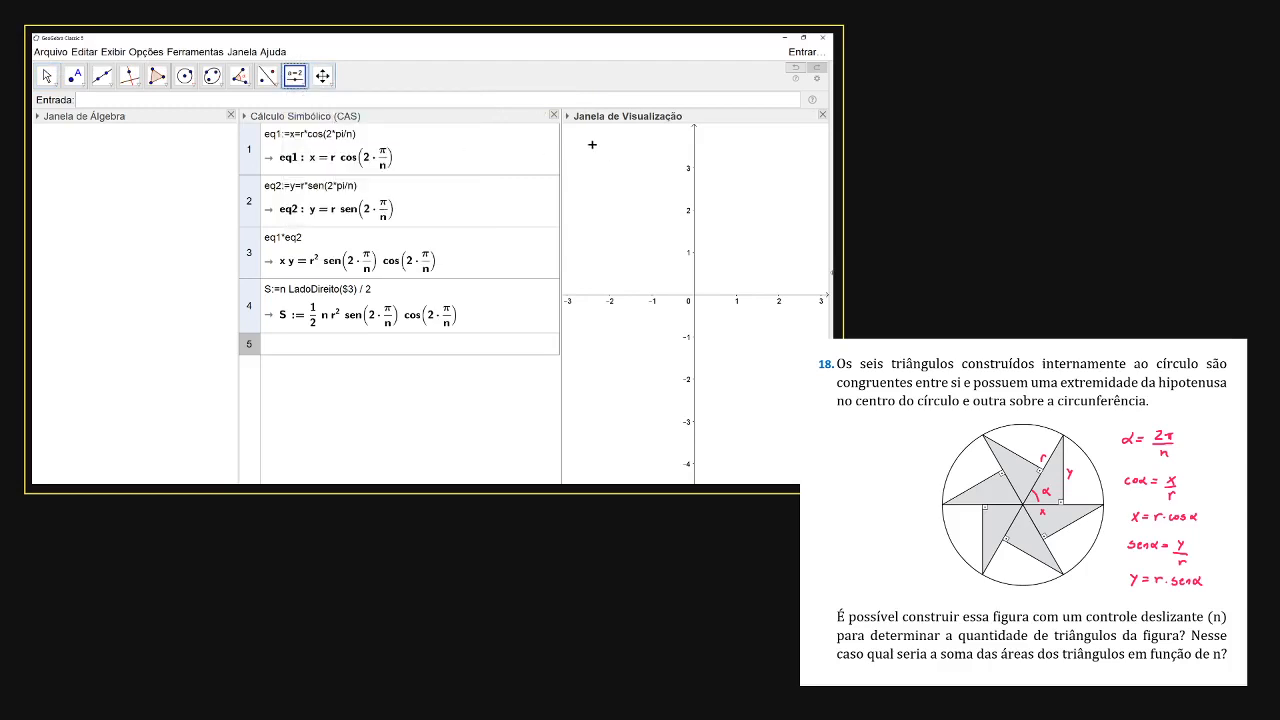
pyautogui.click(628, 183)
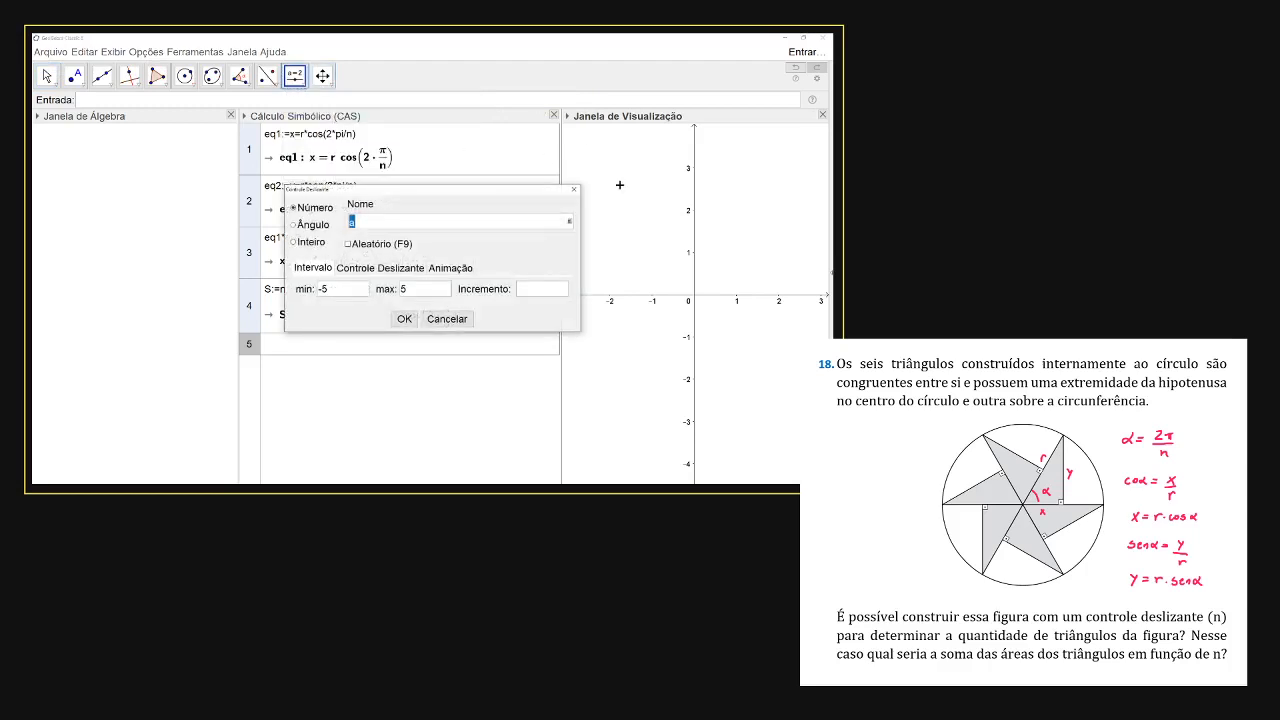
pyautogui.write('n_0')
pyautogui.moveTo(330, 289); pyautogui.dragTo(314, 292)
pyautogui.write('4')
pyautogui.moveTo(410, 293); pyautogui.dragTo(391, 290)
pyautogui.write('50')
pyautogui.click(541, 292)
pyautogui.write('1')
pyautogui.click(404, 319)
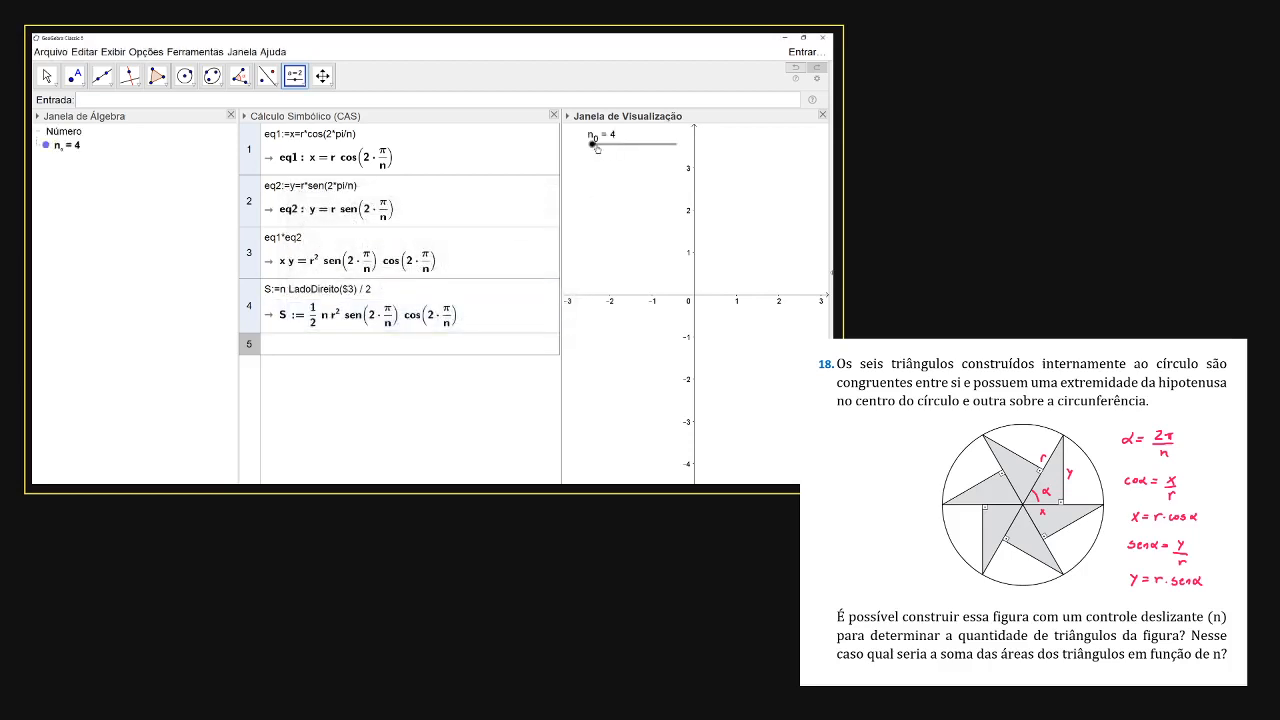
pyautogui.moveTo(594, 146)
pyautogui.mouseDown()
pyautogui.moveTo(612, 146)
pyautogui.moveTo(598, 152)
pyautogui.mouseUp()
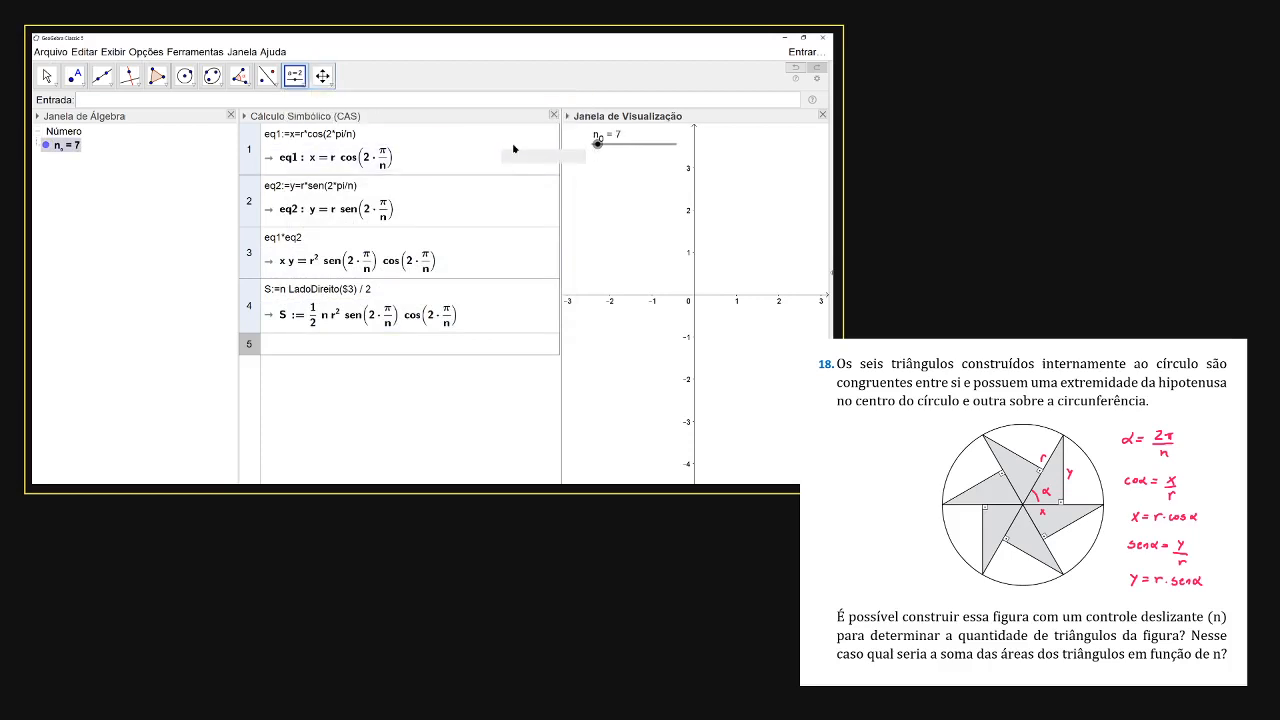
# Step: Create a number slider R from 0 to 5 with increment 0.1 below n_0, and widen the graphics view
pyautogui.click(602, 180)
pyautogui.write('R')
pyautogui.moveTo(337, 289); pyautogui.dragTo(303, 292)
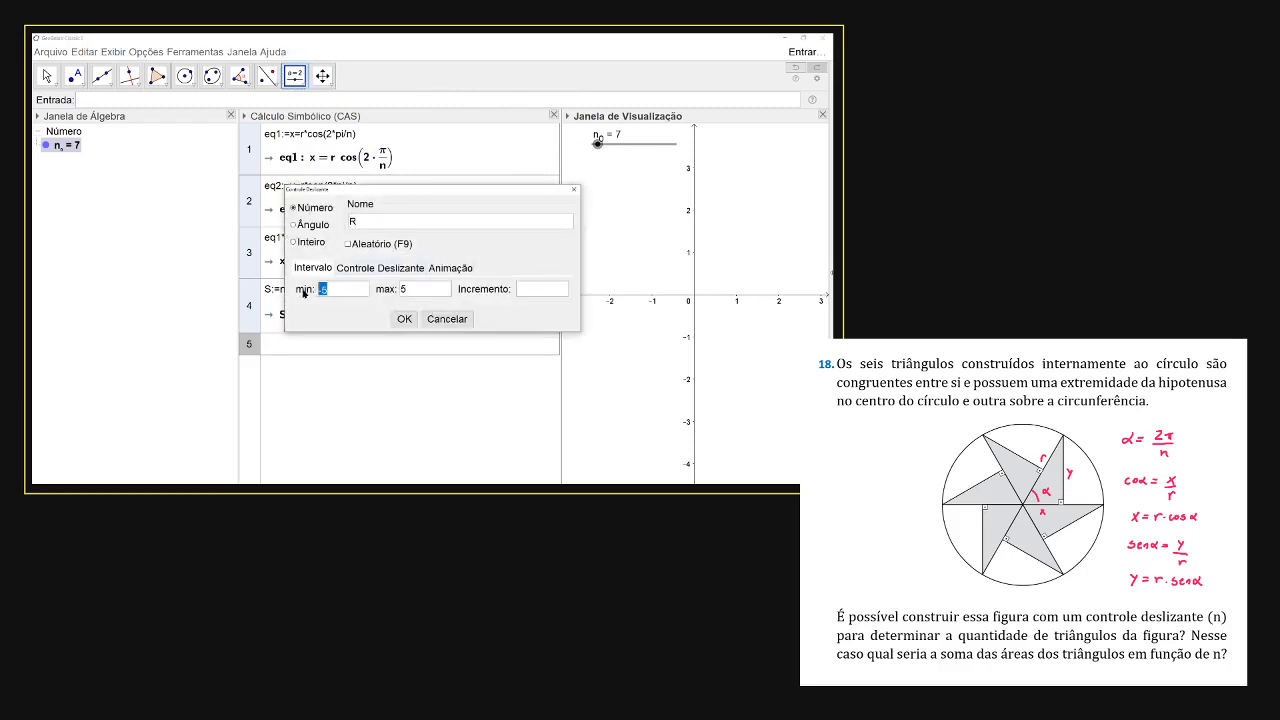
pyautogui.write('0')
pyautogui.moveTo(410, 290); pyautogui.dragTo(403, 292)
pyautogui.click(537, 294)
pyautogui.write('0.1')
pyautogui.click(404, 319)
pyautogui.moveTo(636, 165); pyautogui.dragTo(631, 172)
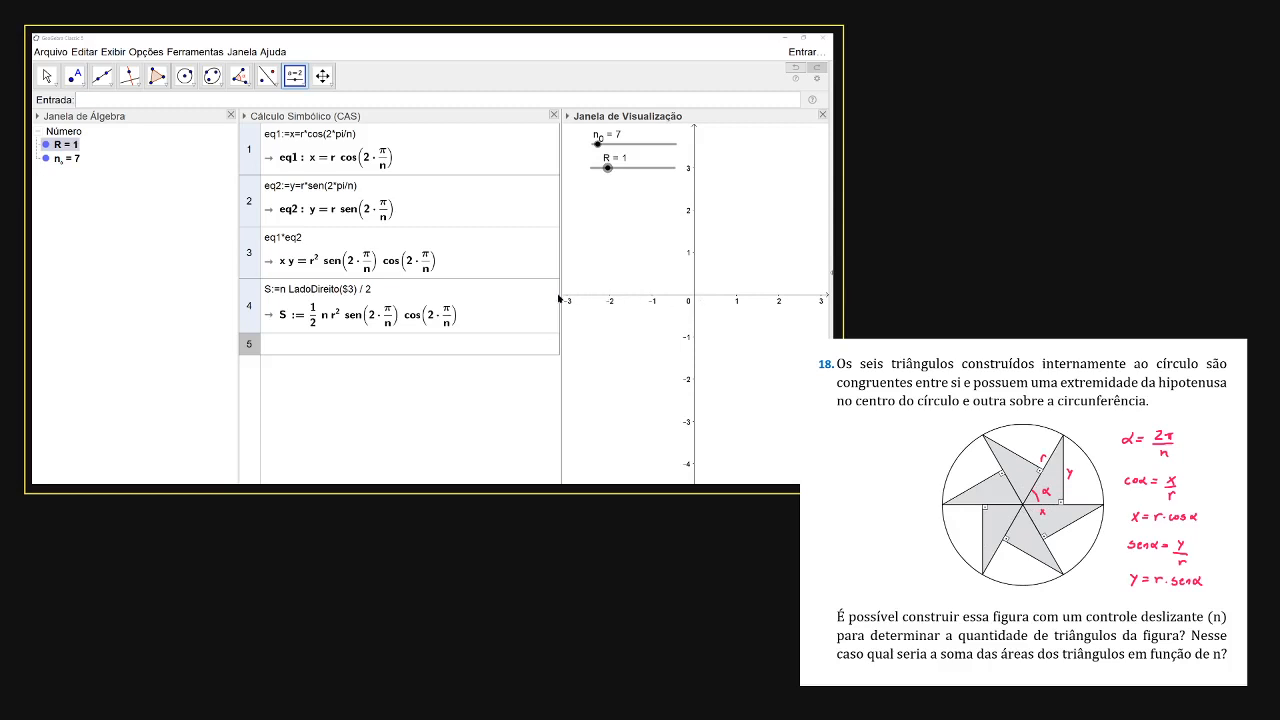
pyautogui.moveTo(561, 295); pyautogui.dragTo(523, 299)
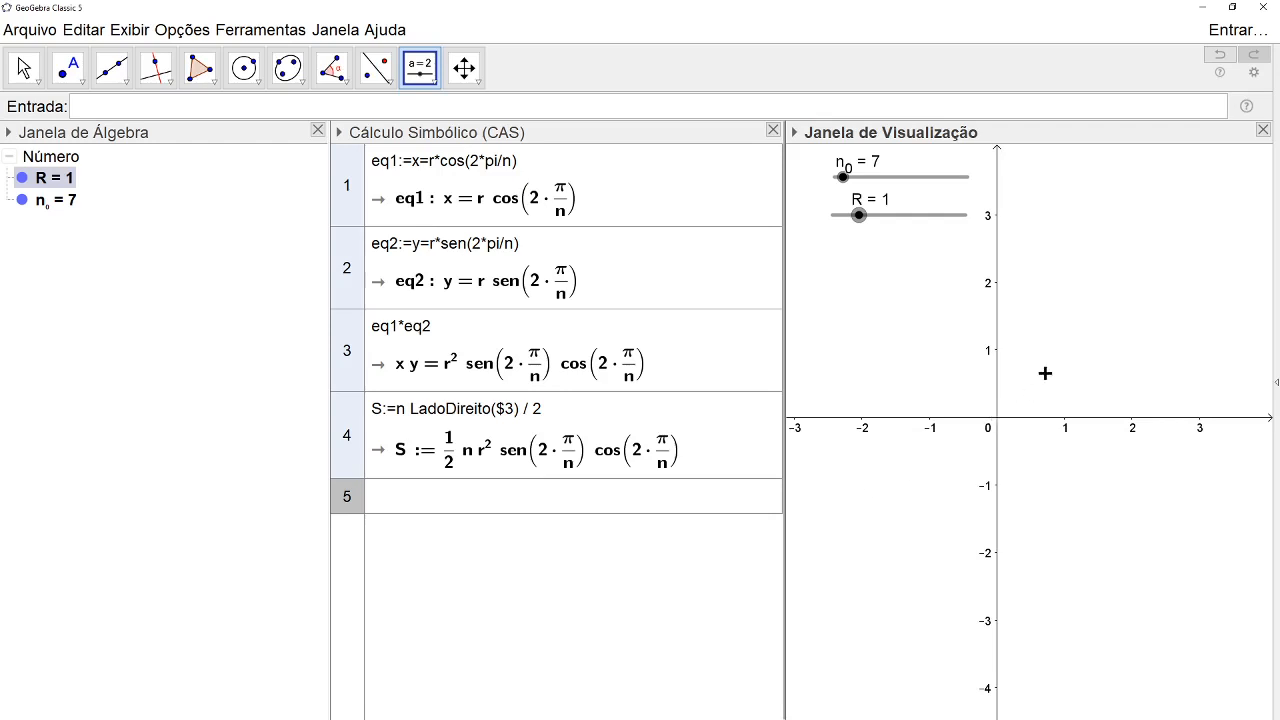
# Step: Create a point with polar coordinates (R; 2*pi/n_0) and set the n_0 slider to 12
pyautogui.click(130, 105)
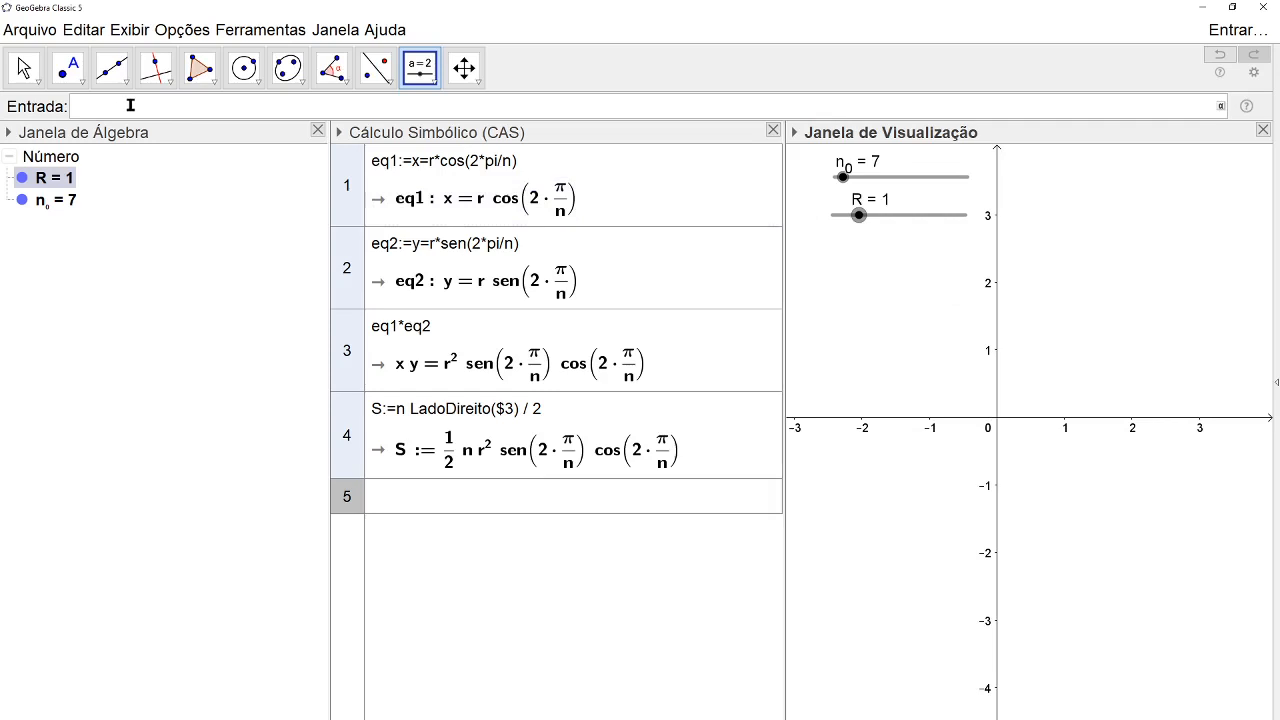
pyautogui.write('(R,')
pyautogui.write('2*pi/')
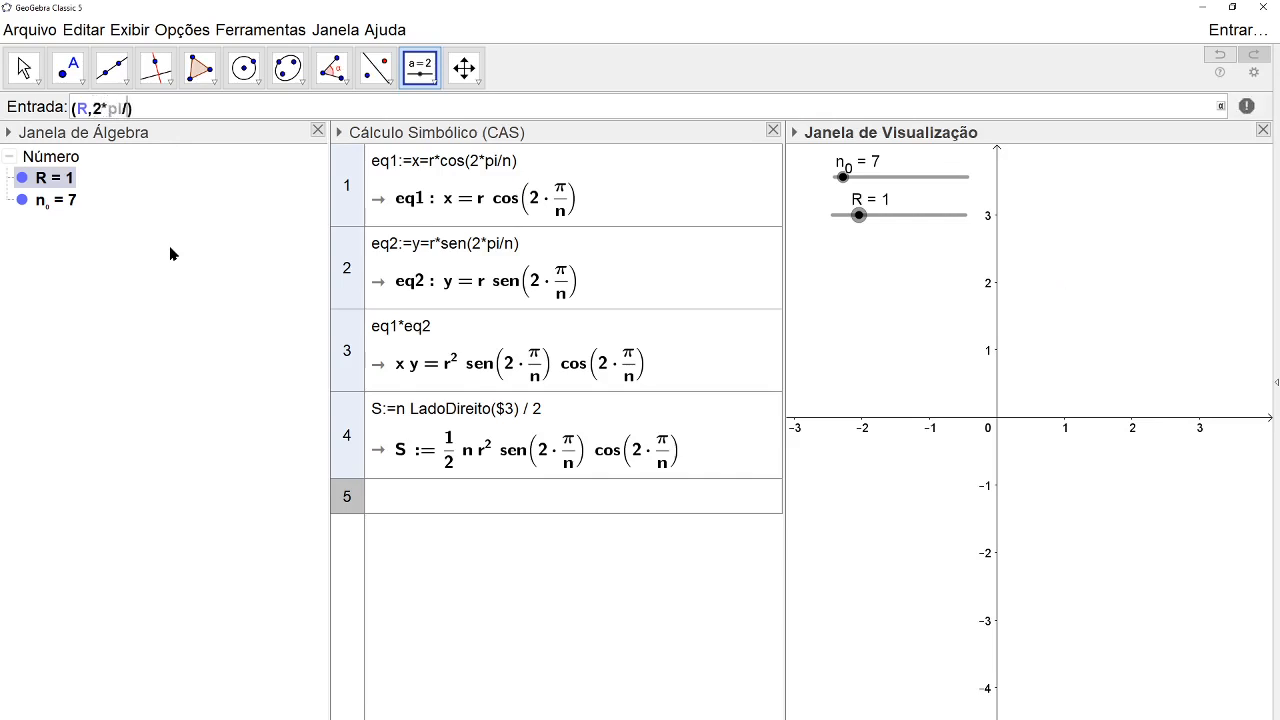
pyautogui.write('n_0')
pyautogui.press('Left')
pyautogui.press('Left')
pyautogui.press('Left')
pyautogui.press('Left')
pyautogui.press('Left')
pyautogui.press('Left')
pyautogui.press('Left')
pyautogui.hotkey('shift', 'Left')
pyautogui.write(';')
pyautogui.press('Return')
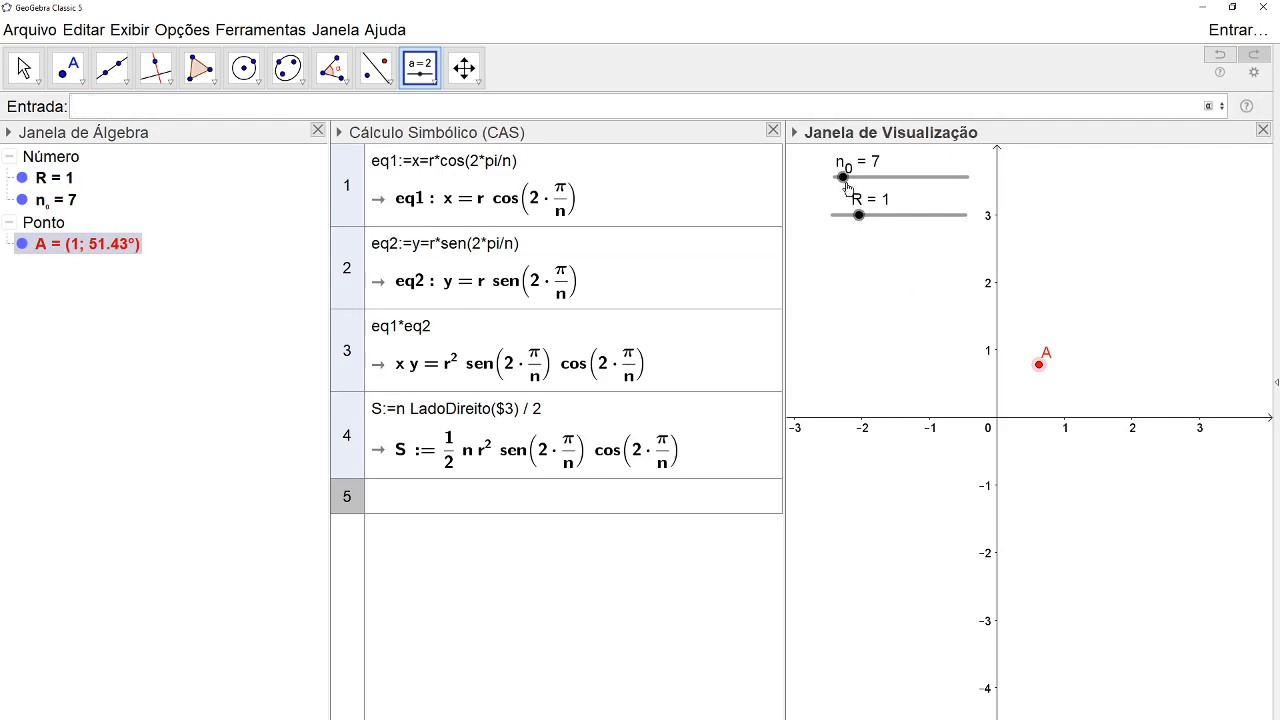
pyautogui.moveTo(846, 184); pyautogui.dragTo(857, 240)
pyautogui.moveTo(868, 178)
pyautogui.mouseDown()
pyautogui.moveTo(841, 184)
pyautogui.moveTo(866, 193)
pyautogui.moveTo(850, 190)
pyautogui.mouseUp()
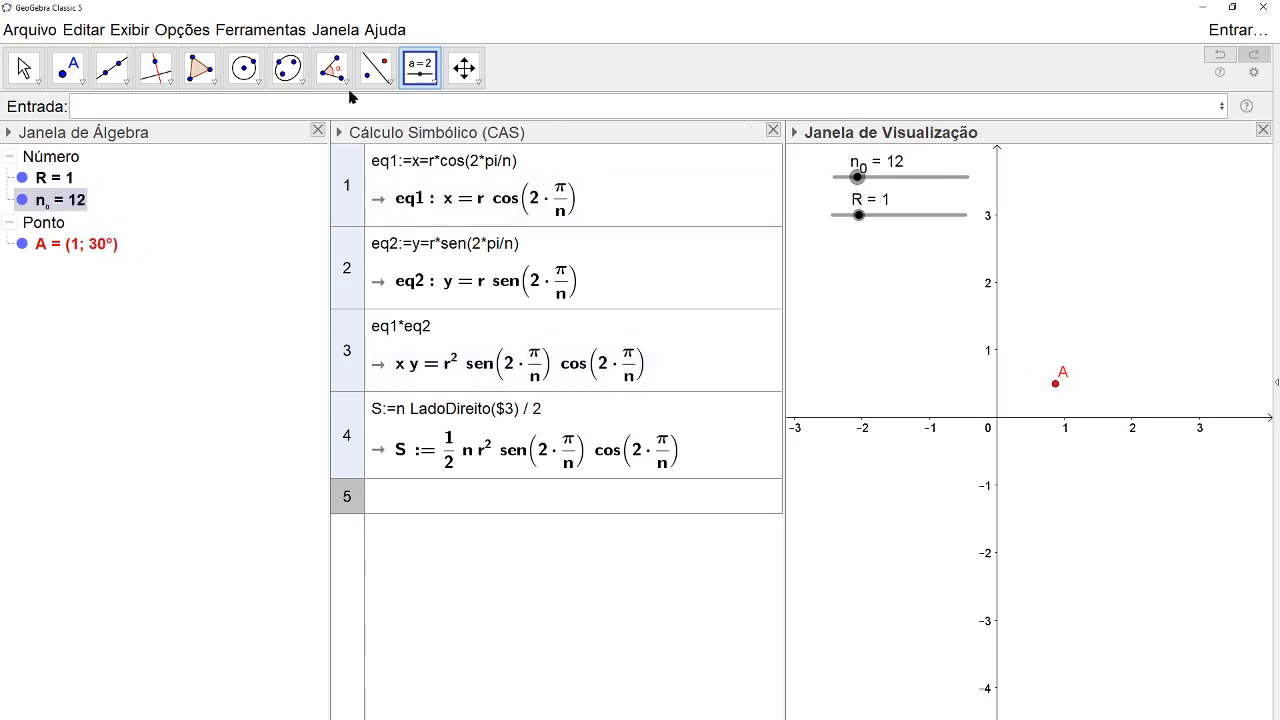
# Step: Create the point O=(0,0) at the origin
pyautogui.click(166, 109)
pyautogui.write('O=(0')
pyautogui.write(',0')
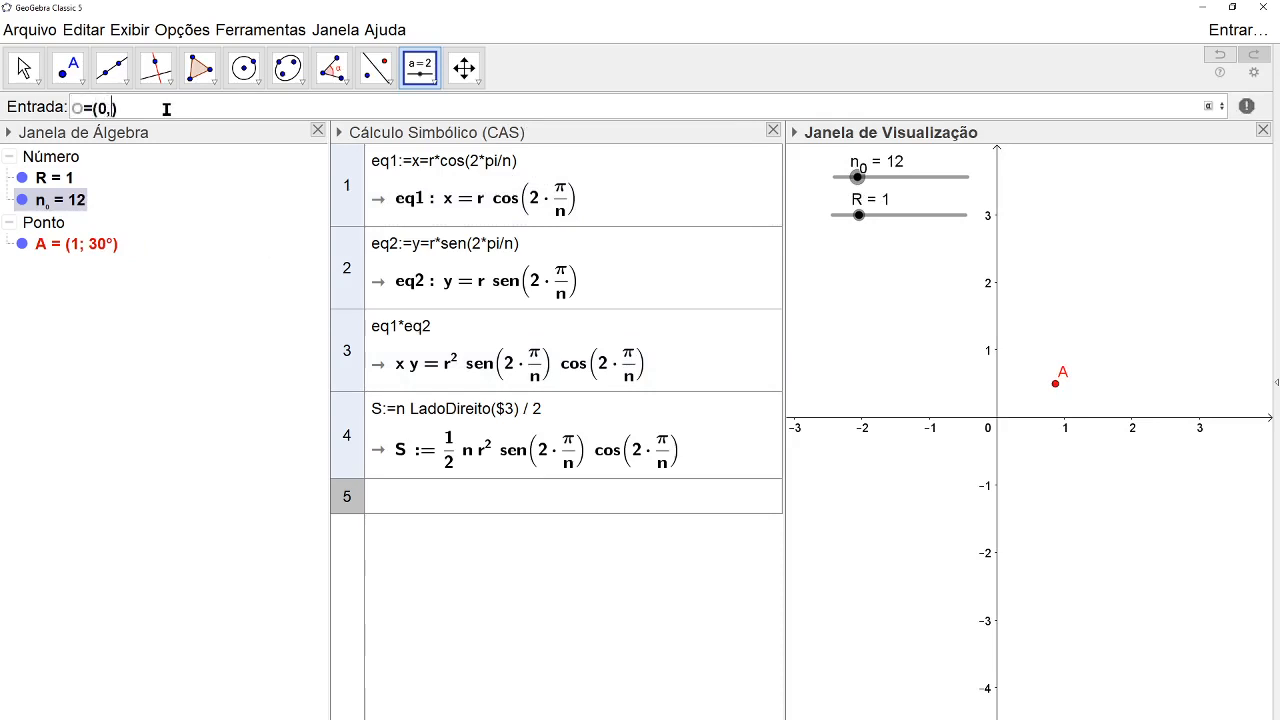
pyautogui.press('Return')
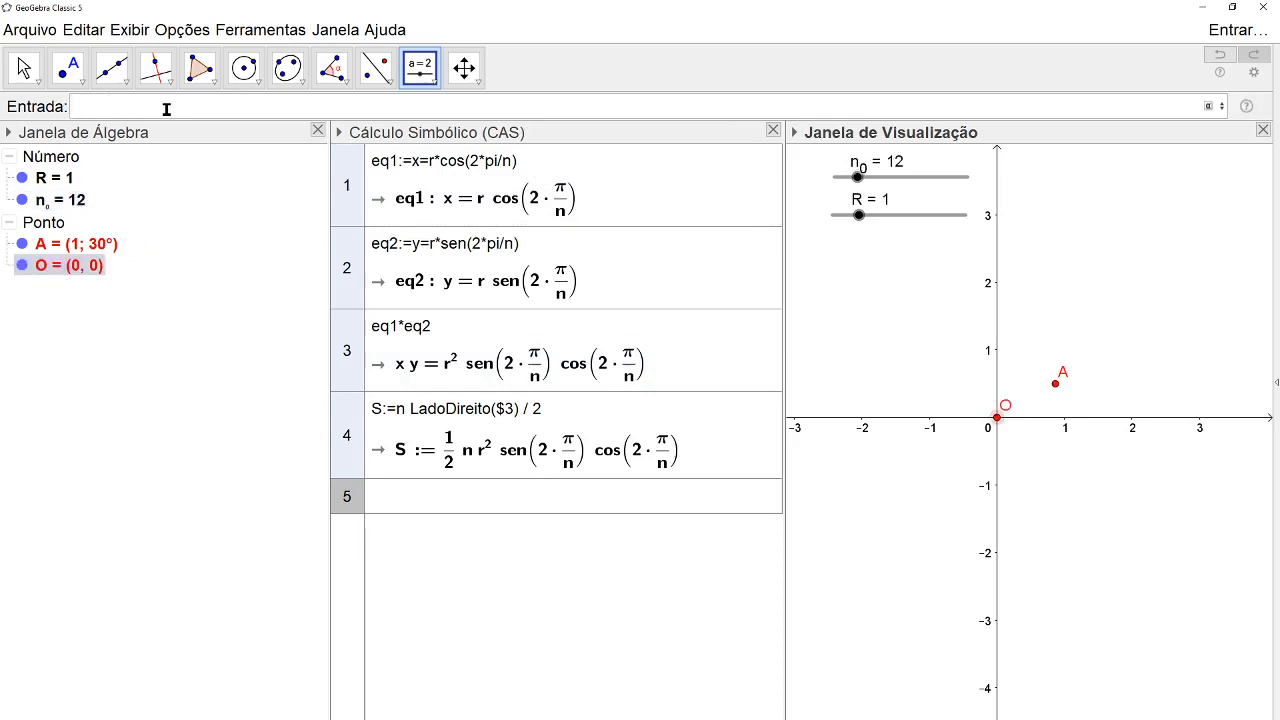
# Step: Create the point B=(x(A),0), the projection of A onto the x-axis
pyautogui.write('B=(')
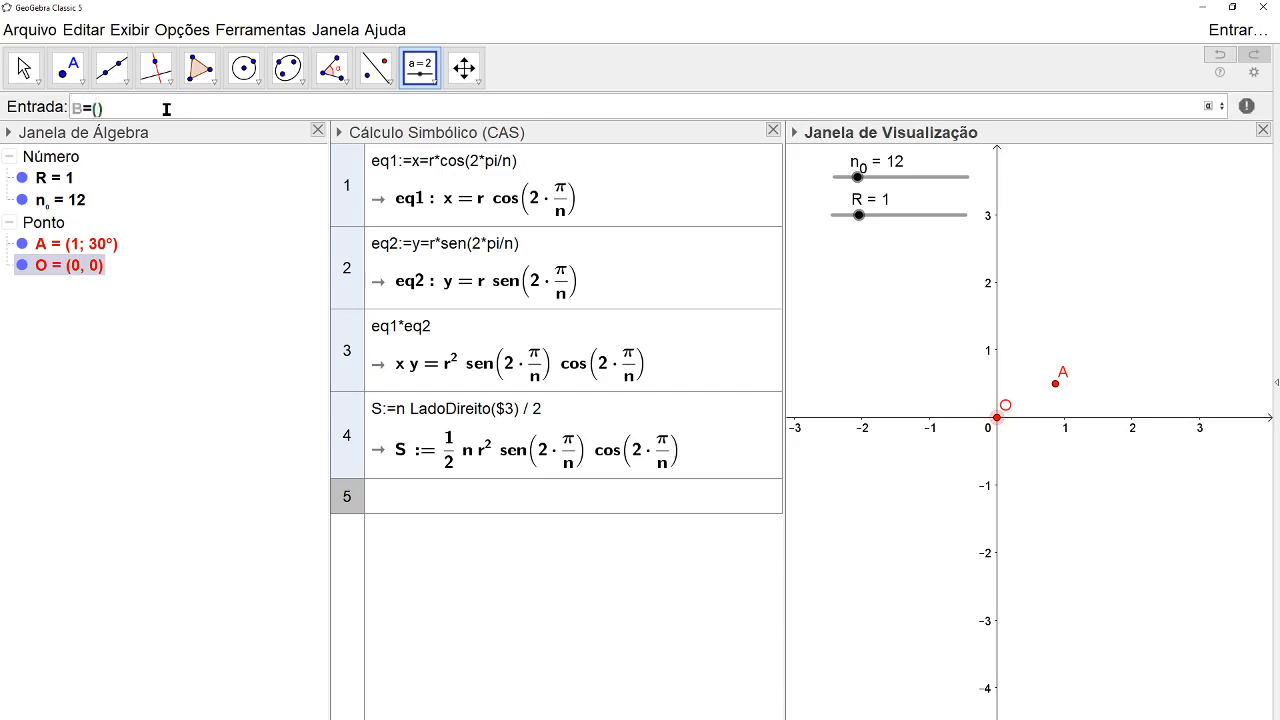
pyautogui.write('x(A')
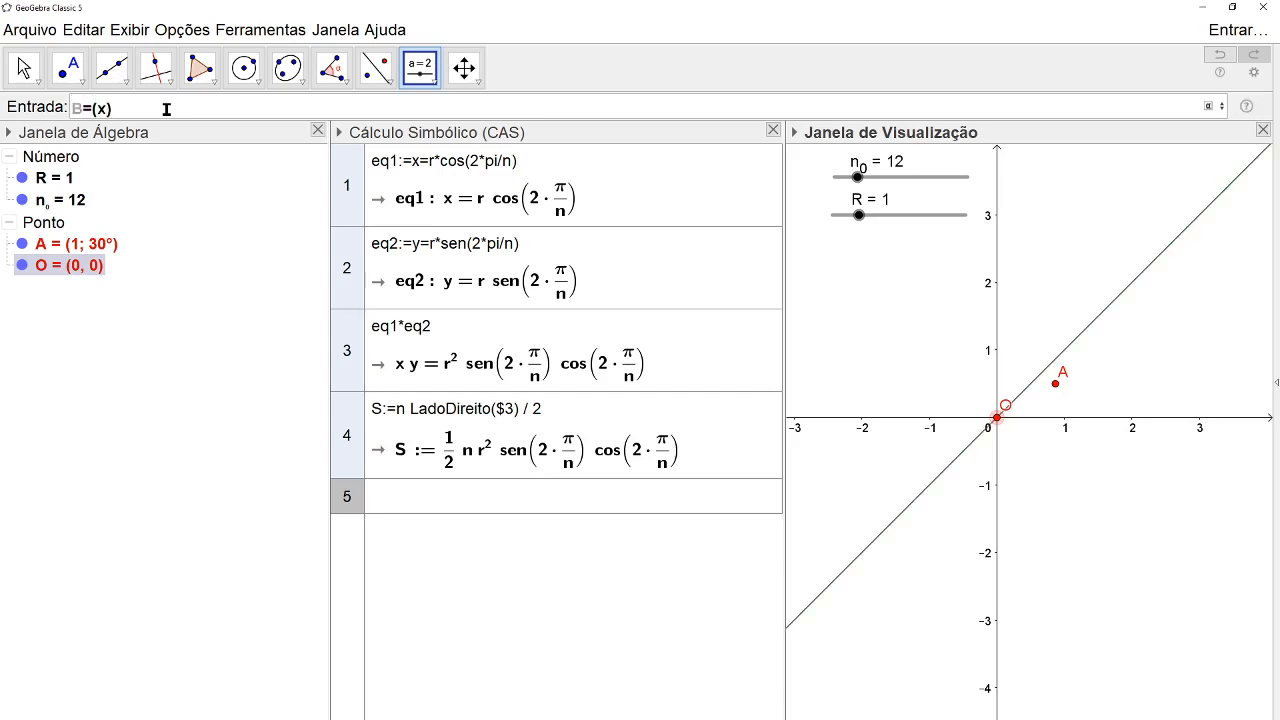
pyautogui.write(',0')
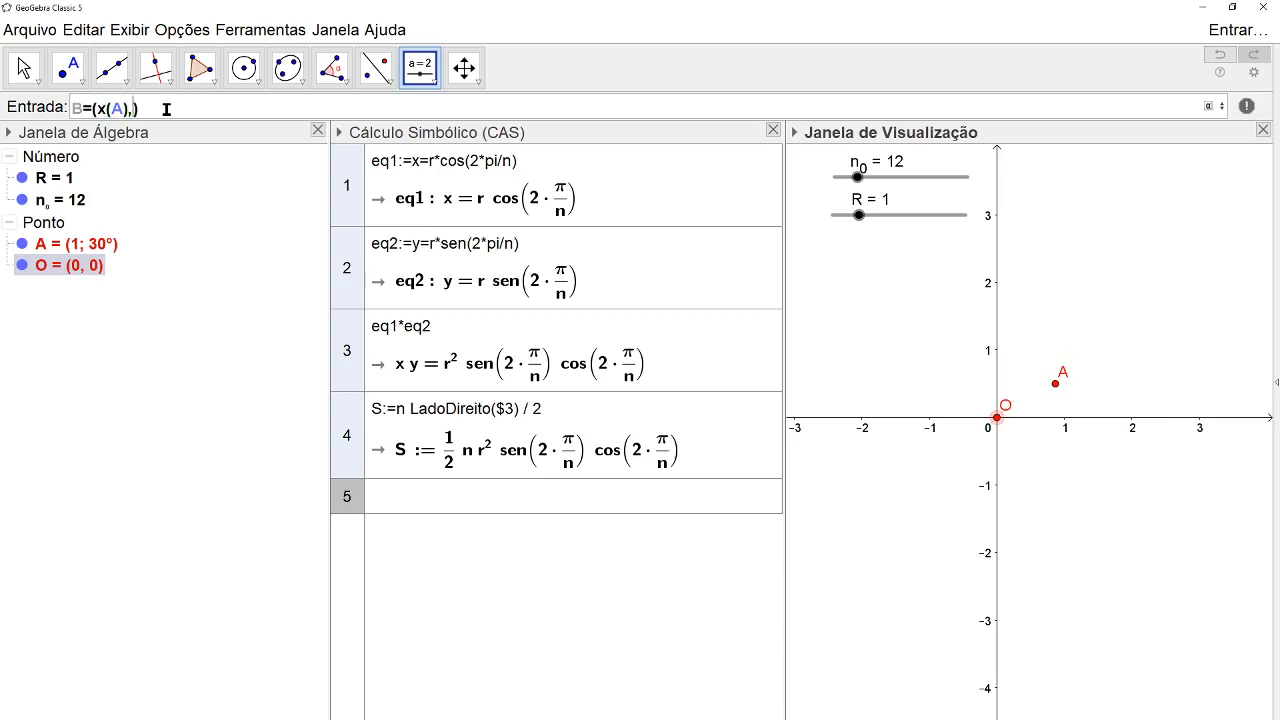
pyautogui.press('Return')
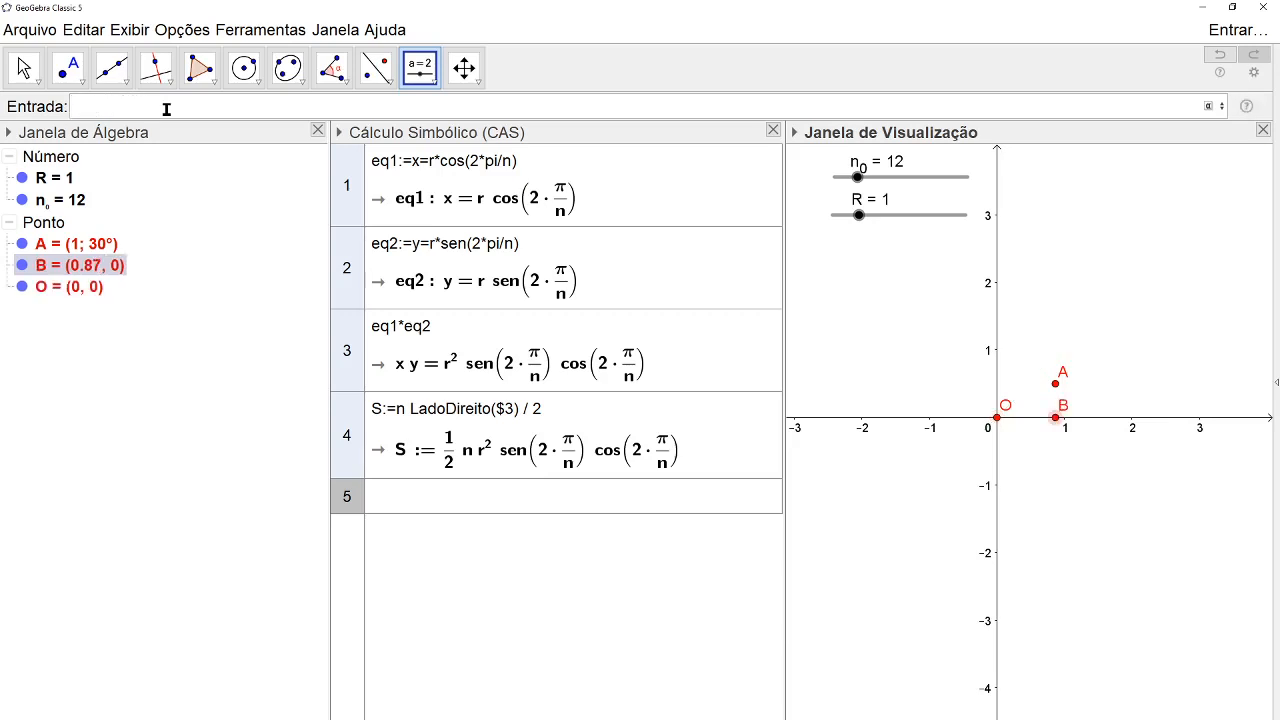
# Step: Draw the triangle with vertices O, B and A using the Polygon tool
pyautogui.scroll(3, 1003, 400)
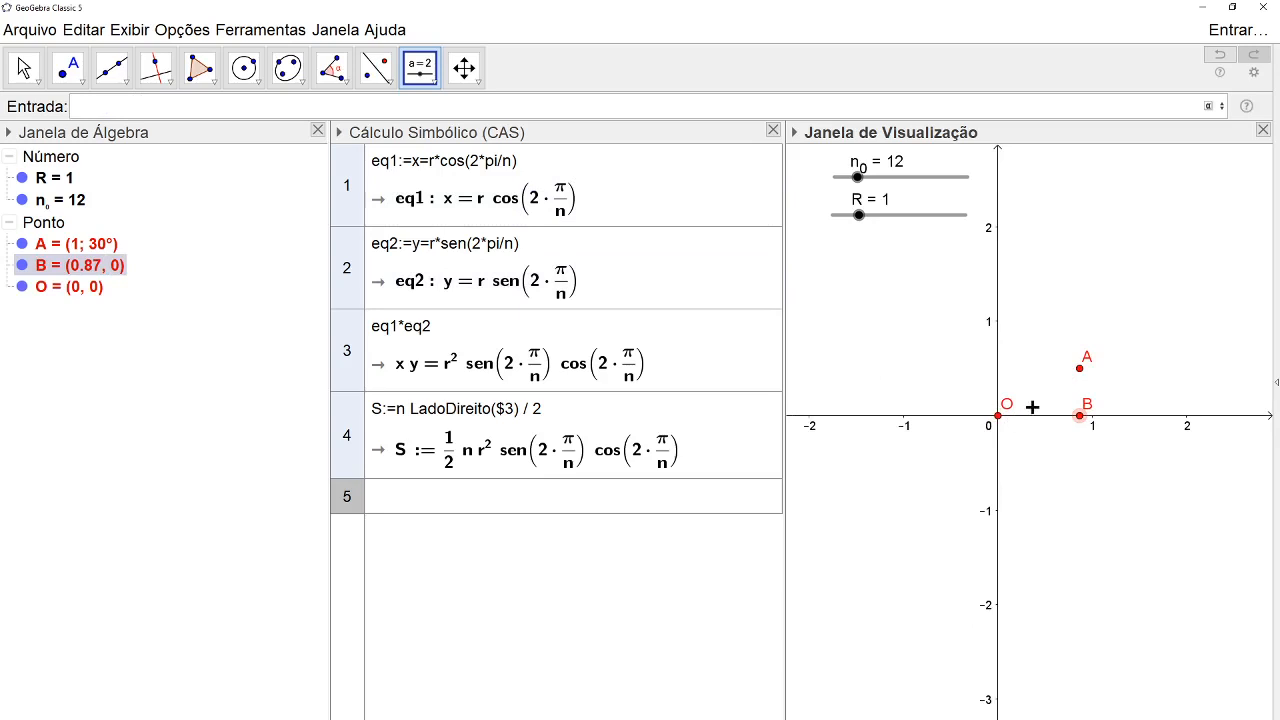
pyautogui.click(201, 72)
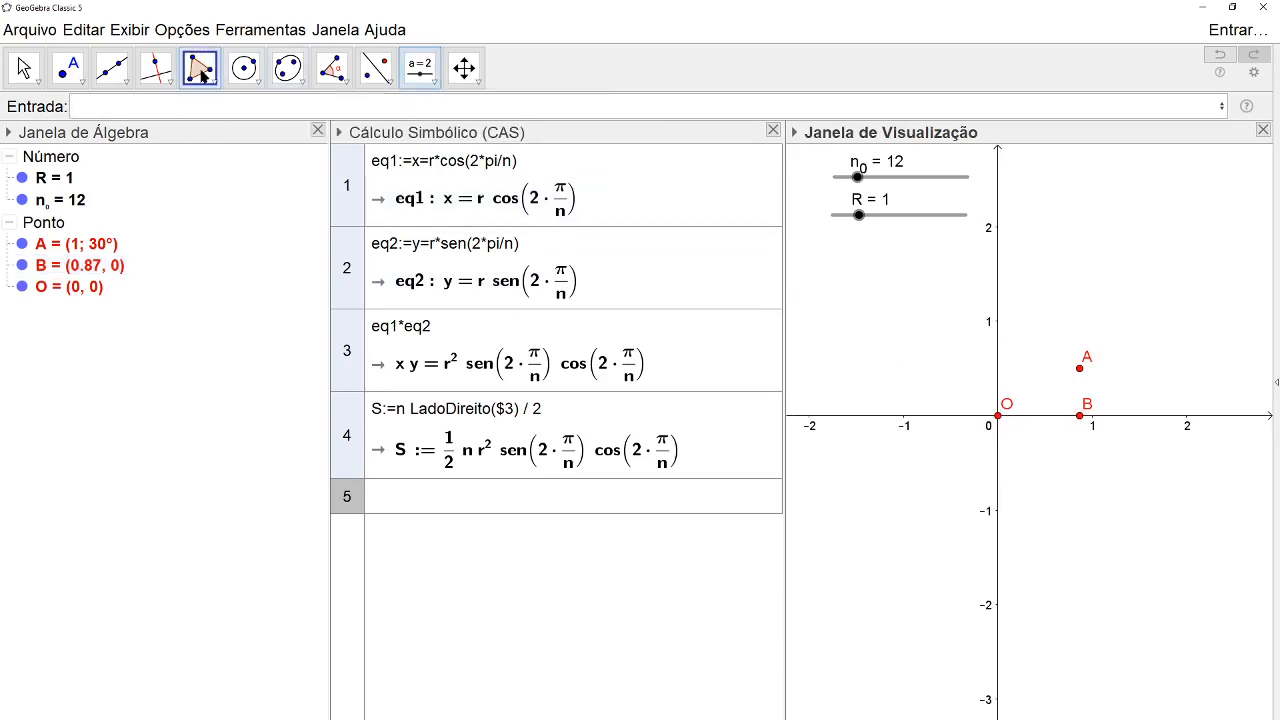
pyautogui.click(998, 415)
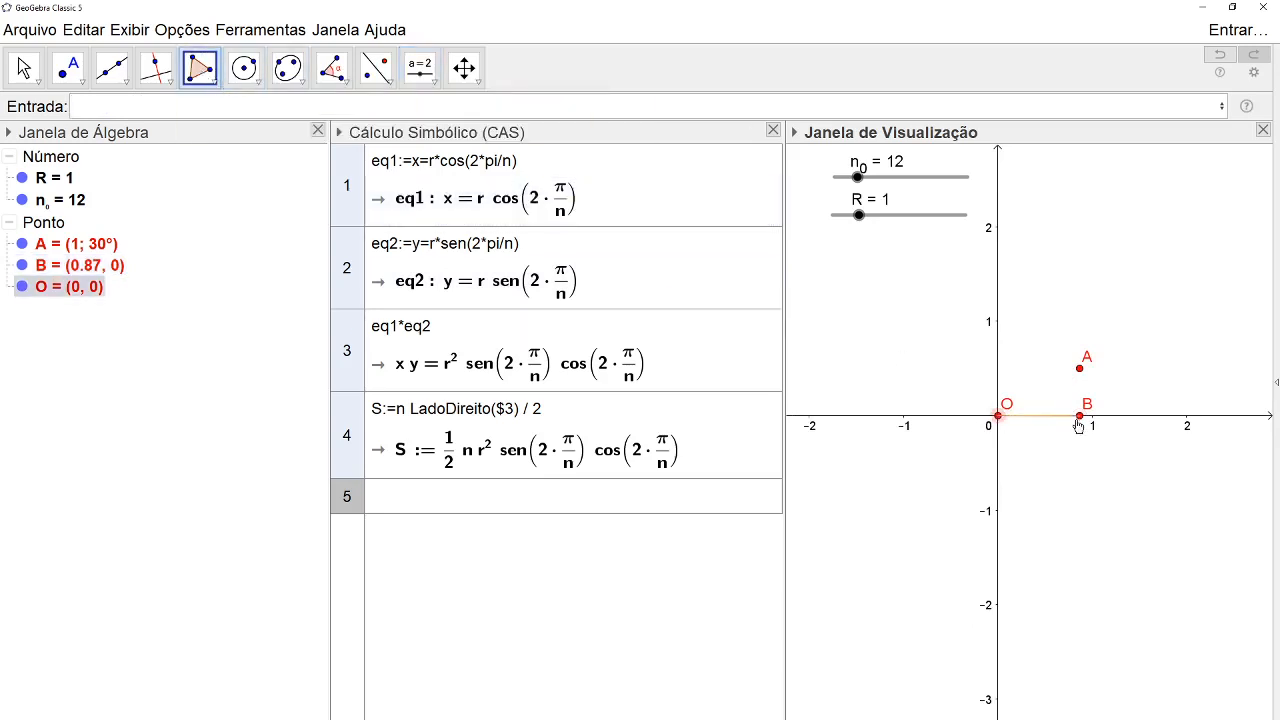
pyautogui.click(1080, 415)
pyautogui.click(1080, 369)
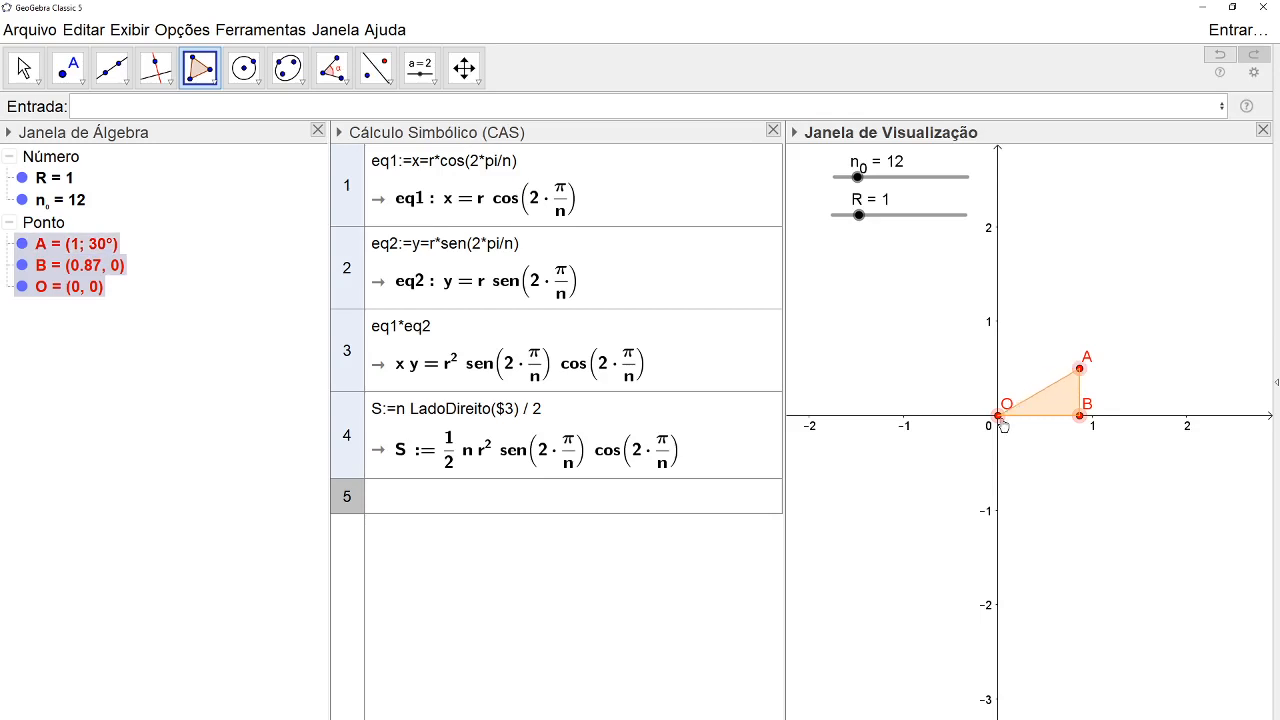
pyautogui.click(998, 415)
pyautogui.click(24, 68)
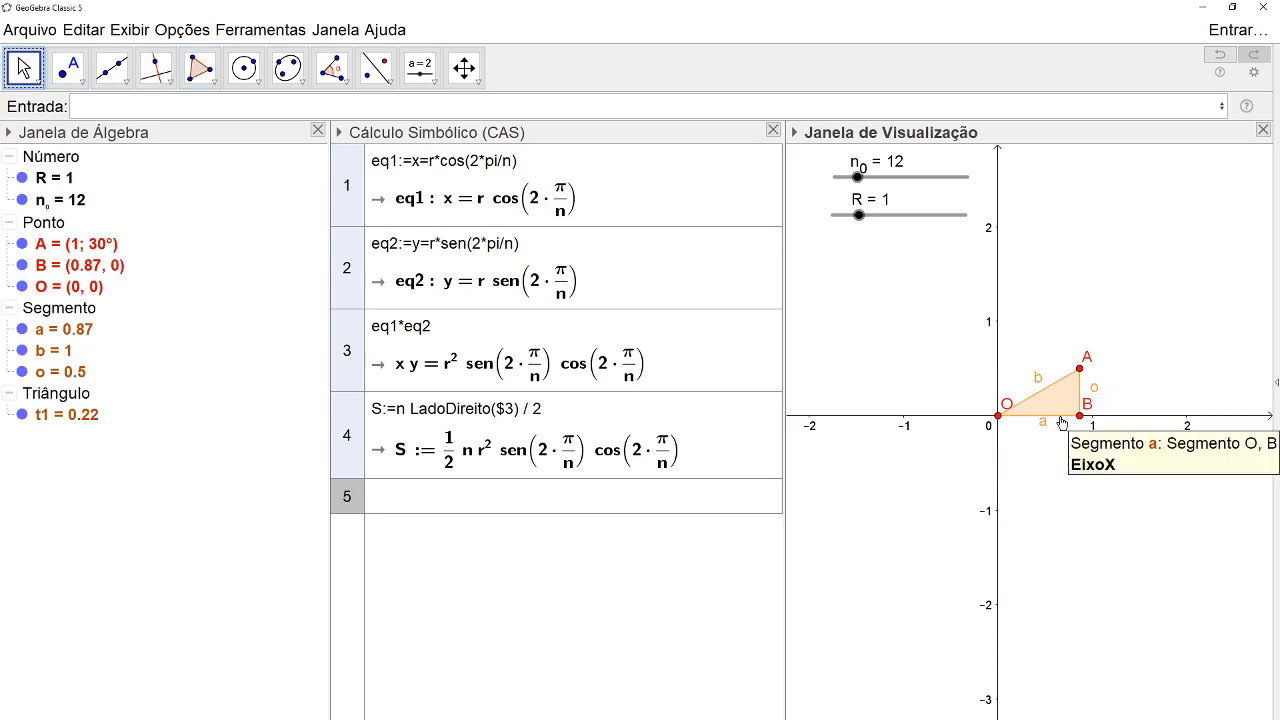
# Step: Set the n_0 slider to 6
pyautogui.moveTo(857, 177); pyautogui.dragTo(838, 178)
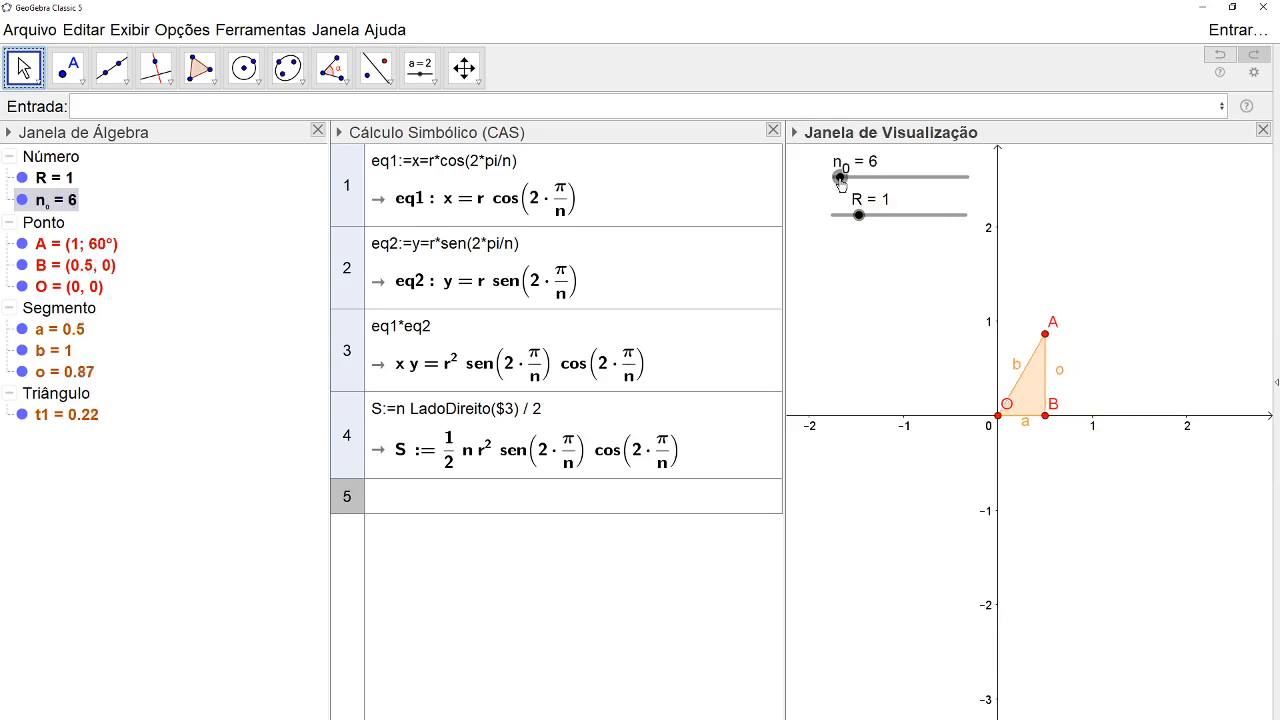
pyautogui.scroll(3, 993, 431)
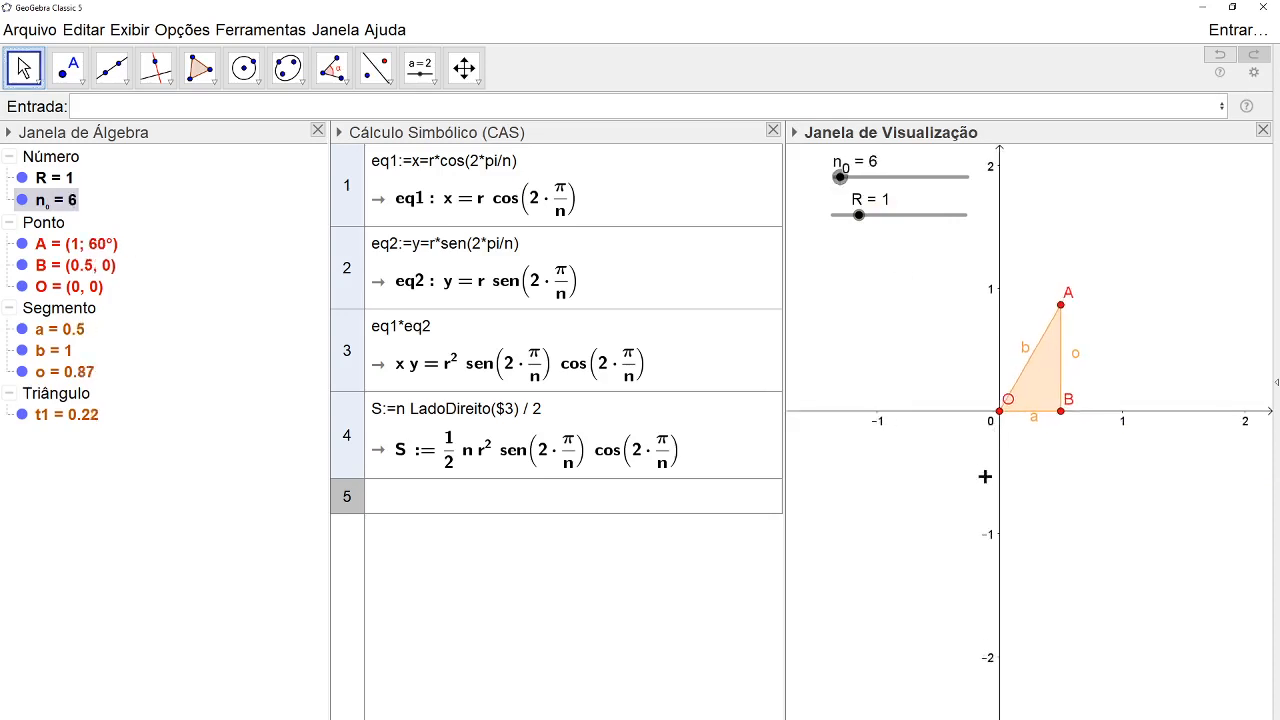
pyautogui.moveTo(1025, 472); pyautogui.dragTo(1085, 505)
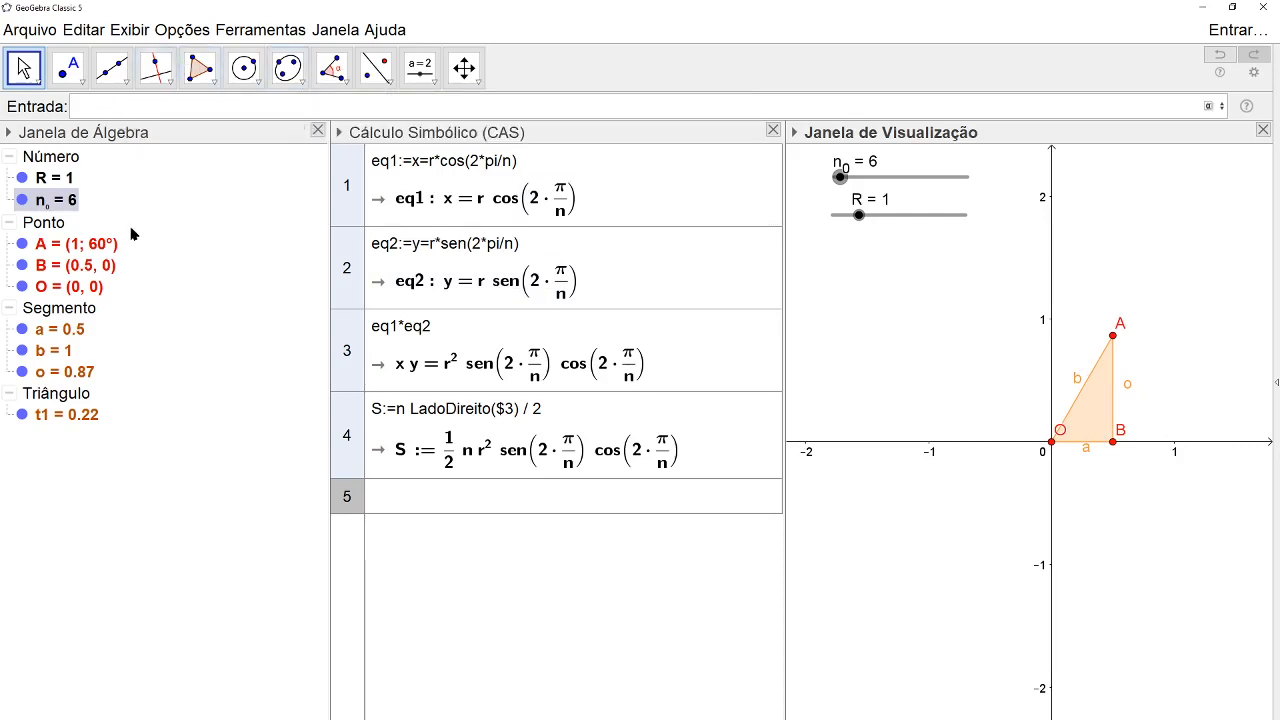
# Step: Create the list of rotated triangles L=Sequência(Girar(t1, i*2*pi/n_0),i,1,n_0)
pyautogui.write('L=Seq')
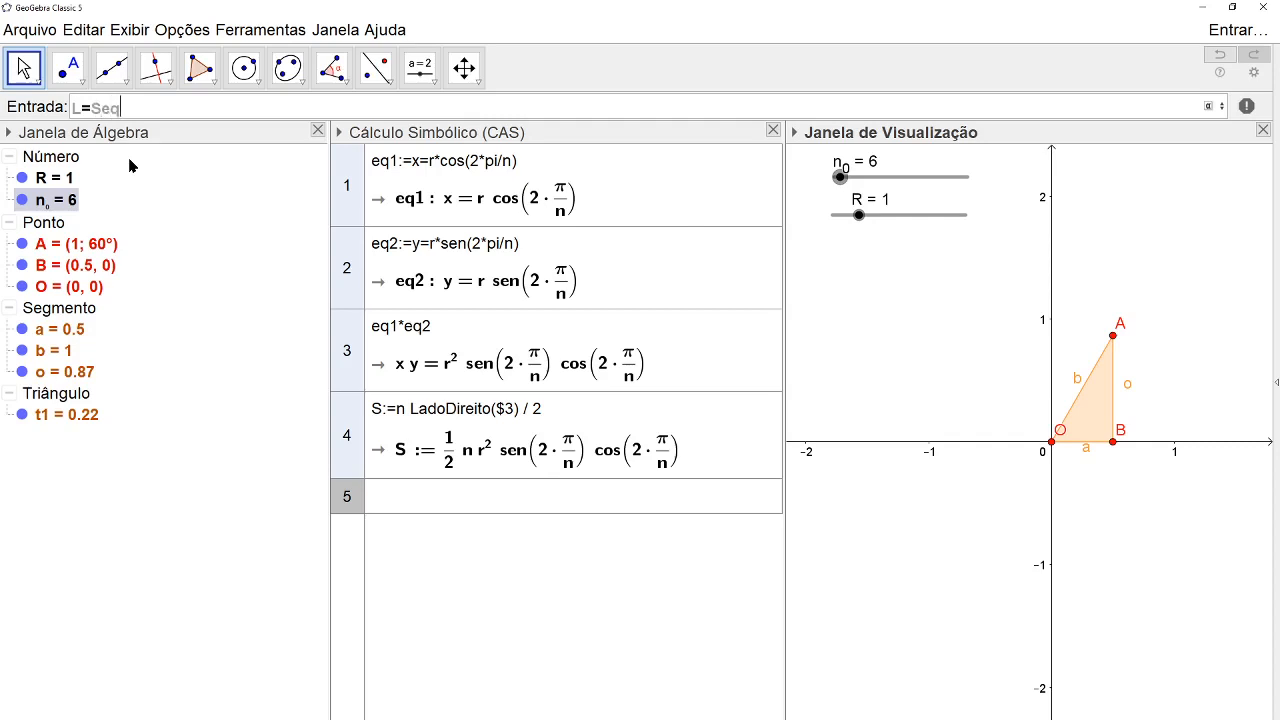
pyautogui.write('uência')
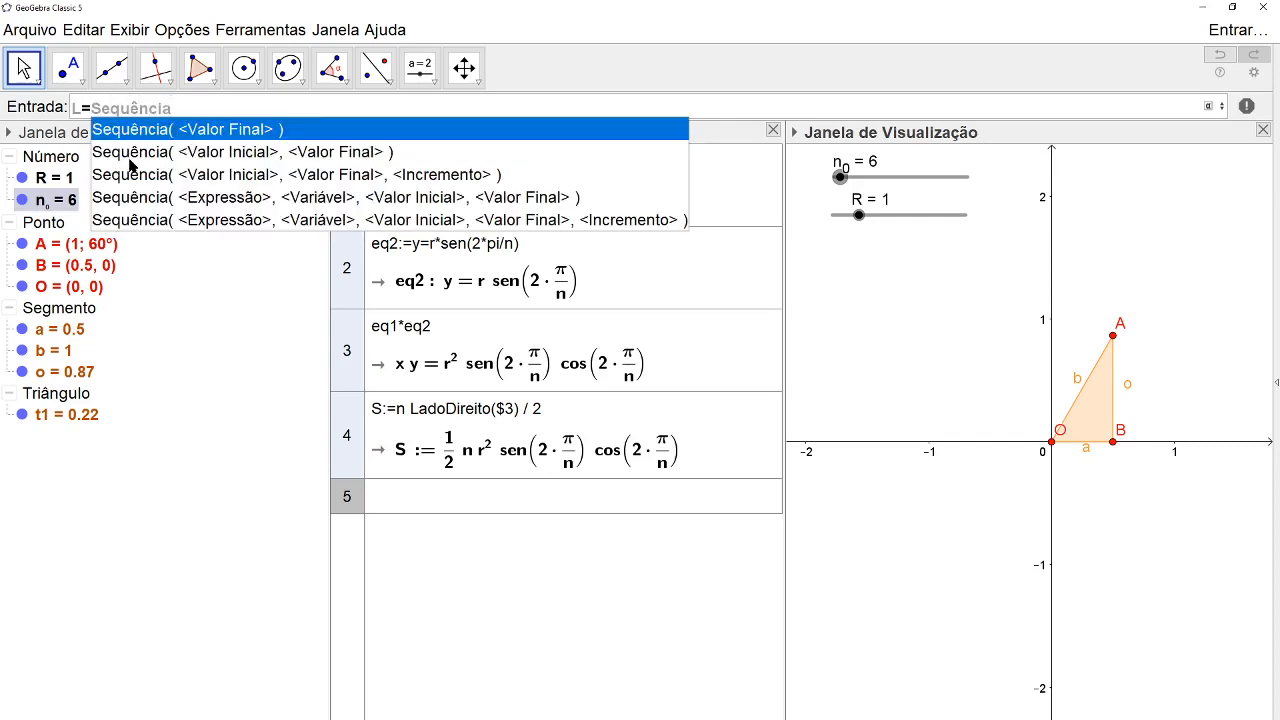
pyautogui.write('(Girar')
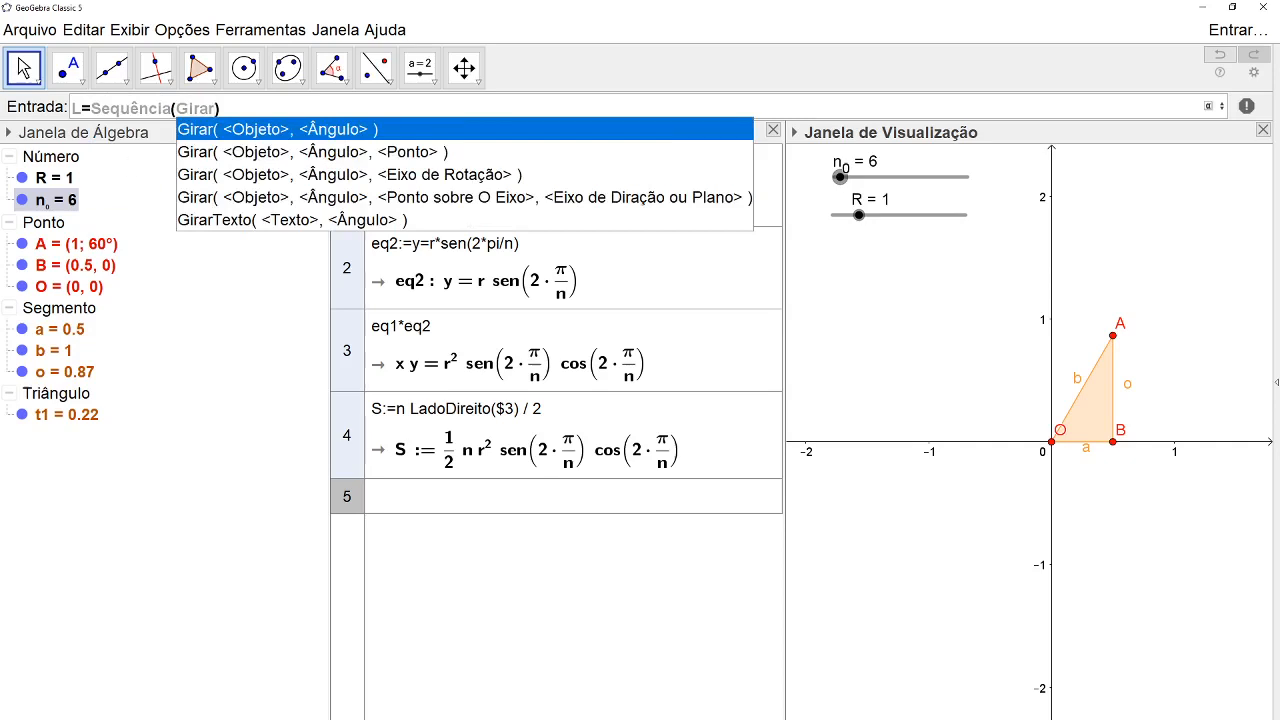
pyautogui.click(245, 130)
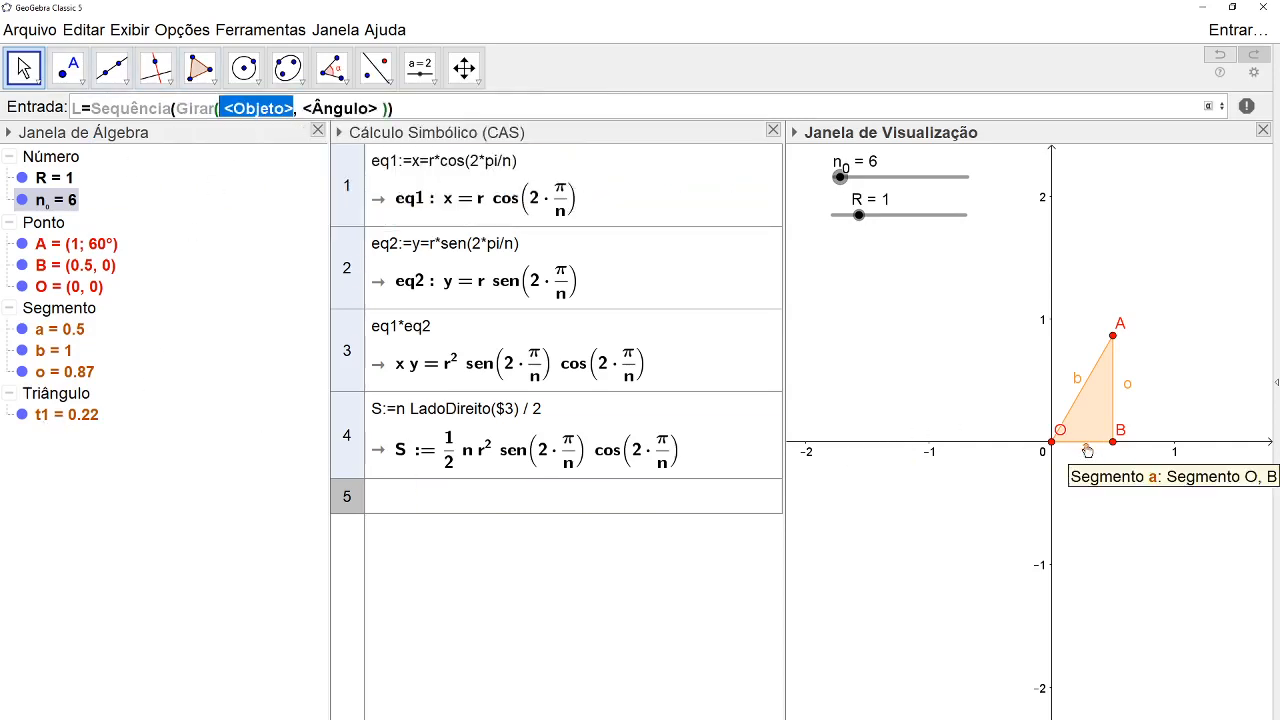
pyautogui.write('t1')
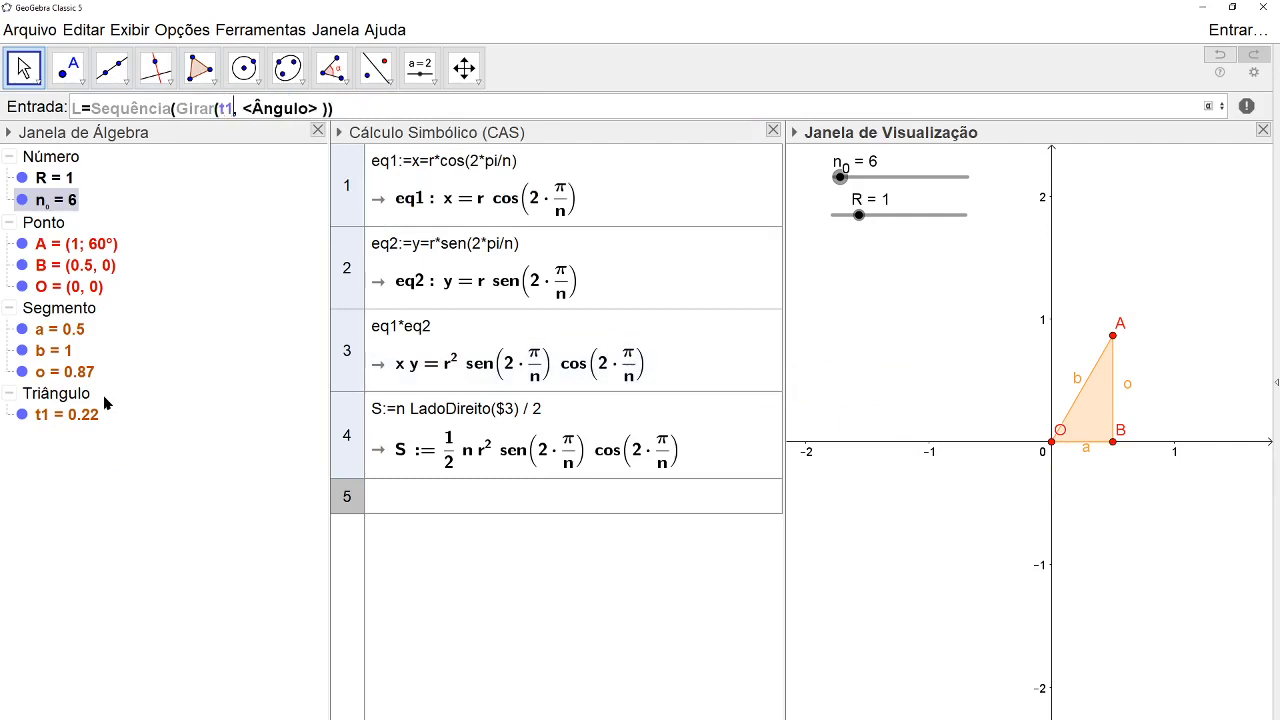
pyautogui.press('Tab')
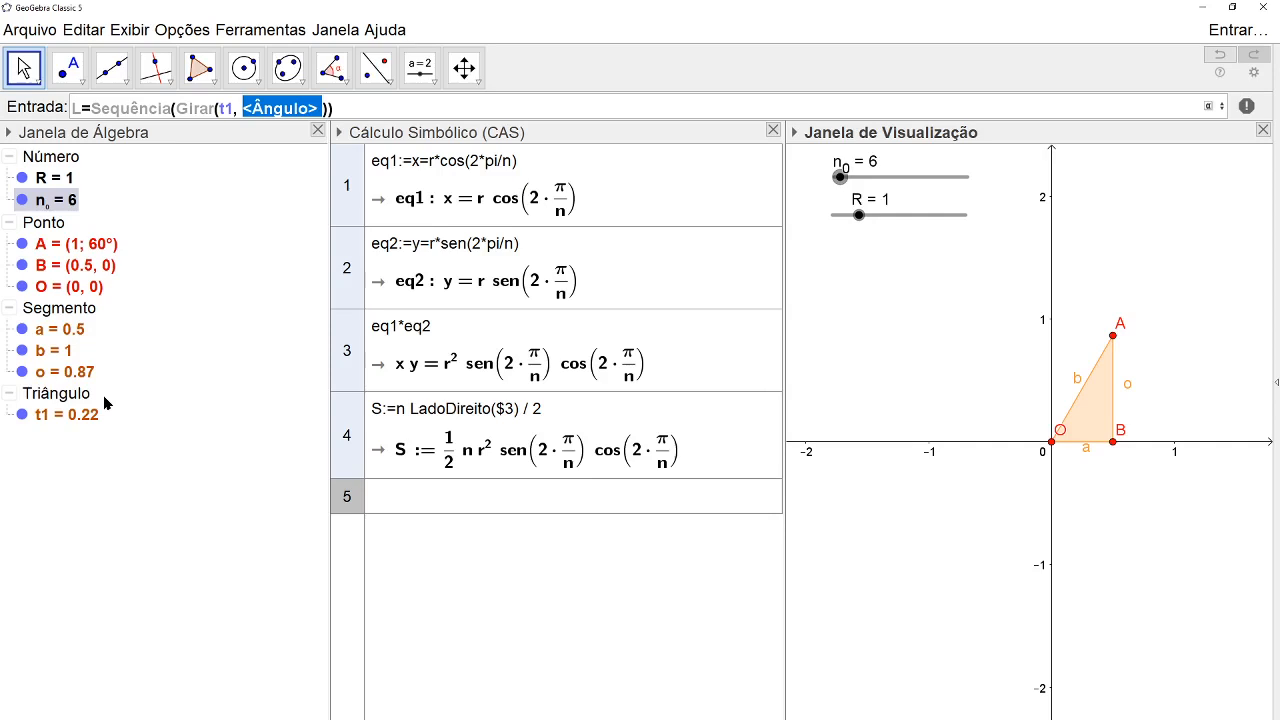
pyautogui.write('2*pi')
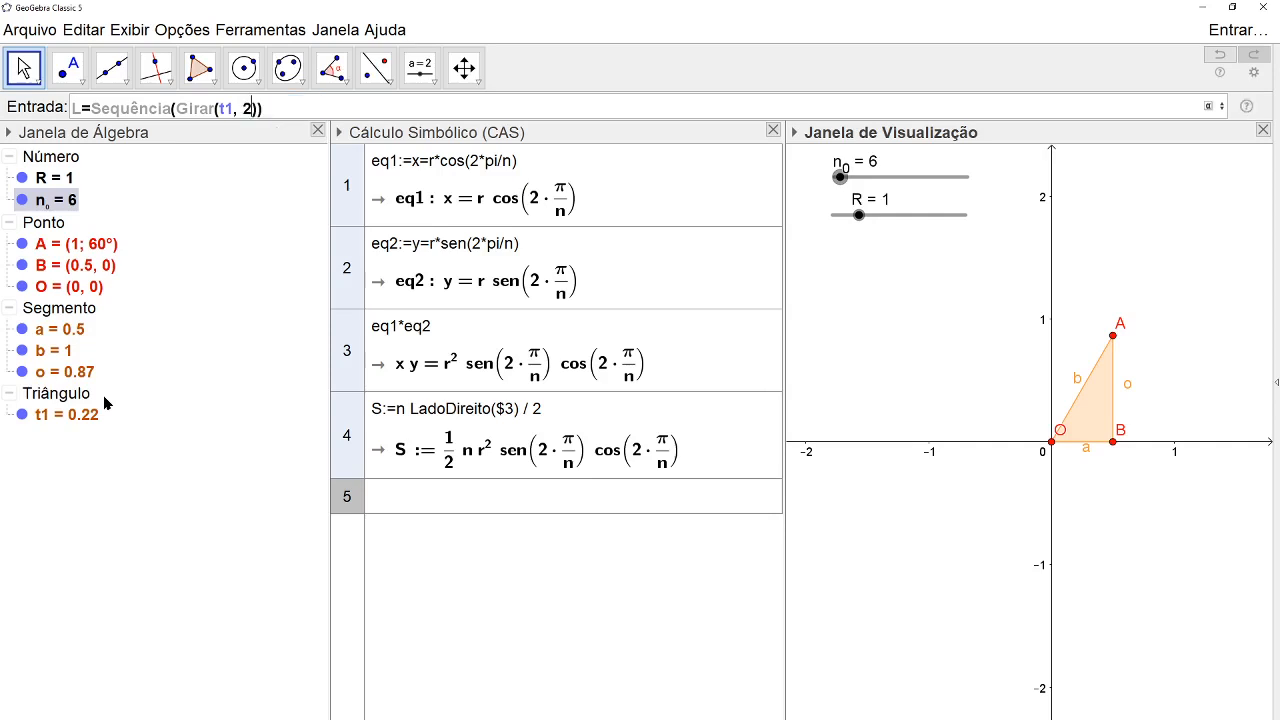
pyautogui.write('/n_0')
pyautogui.press('Left')
pyautogui.press('Left')
pyautogui.press('Left')
pyautogui.press('Left')
pyautogui.press('Left')
pyautogui.write('i*')
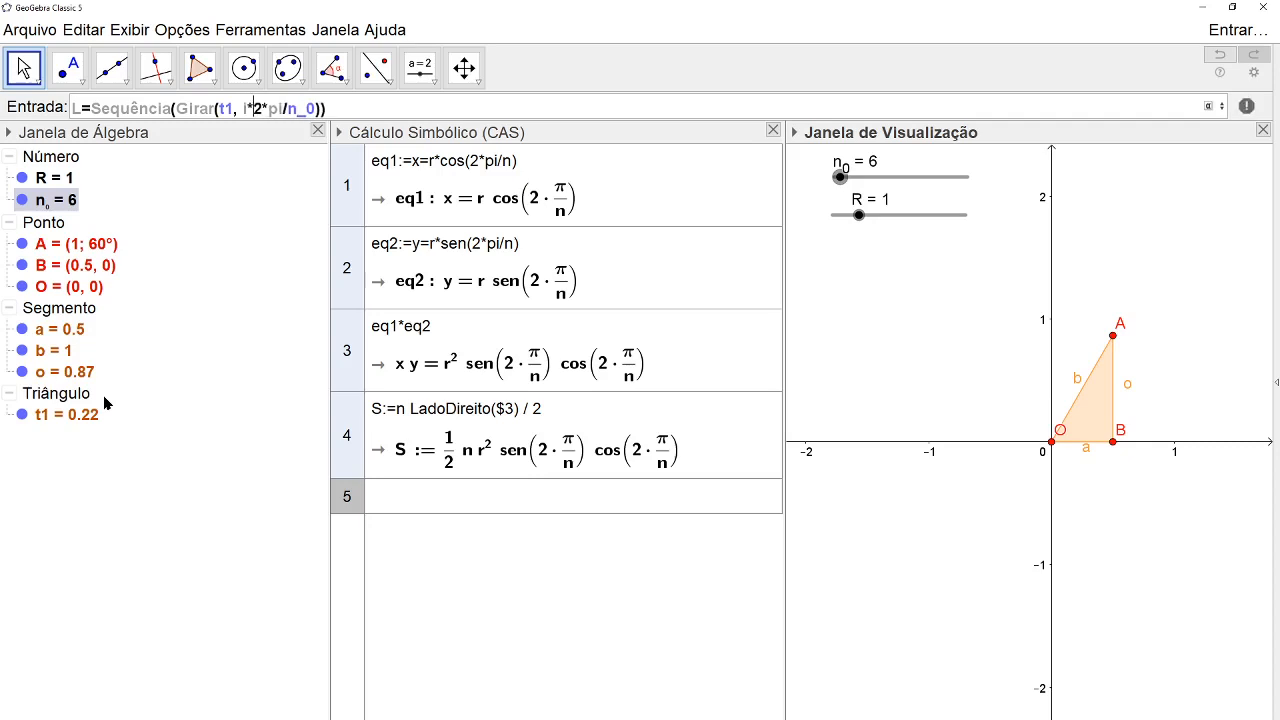
pyautogui.press('Right')
pyautogui.press('Right')
pyautogui.press('Right')
pyautogui.press('Right')
pyautogui.press('Right')
pyautogui.press('Right')
pyautogui.press('Right')
pyautogui.write(',i,1,n')
pyautogui.press('Delete')
pyautogui.write('_0)')
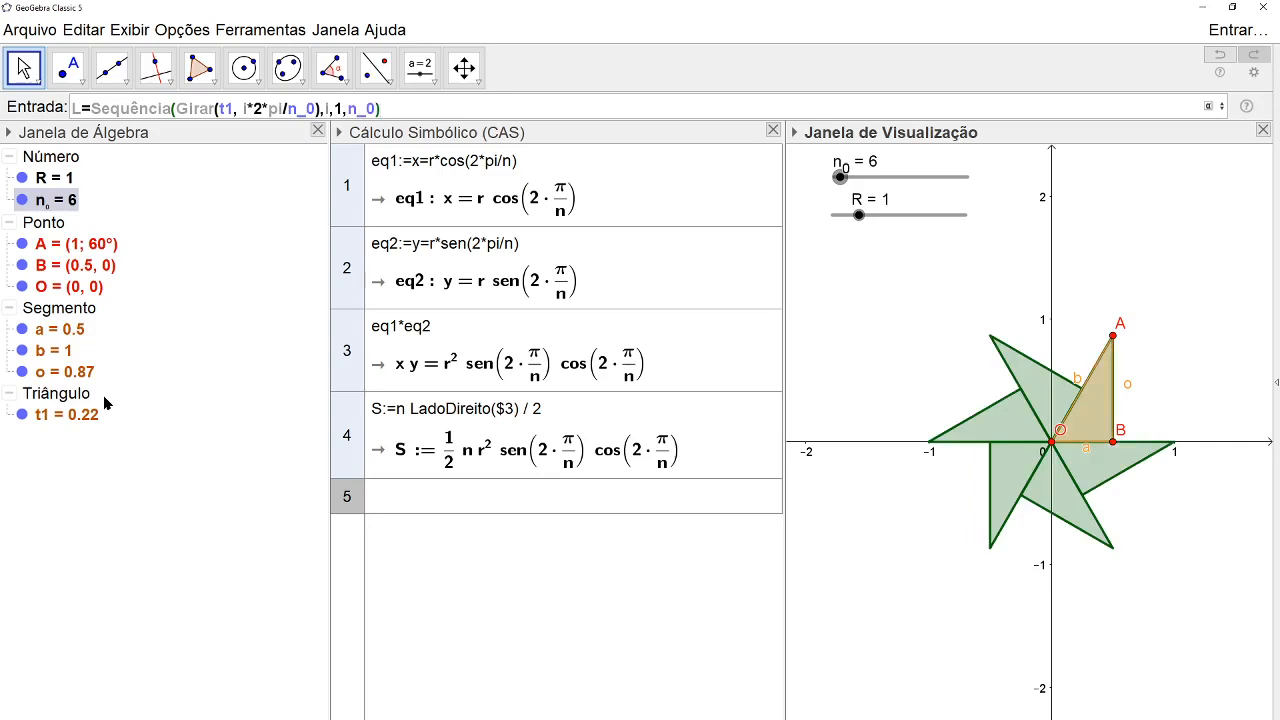
pyautogui.press('Return')
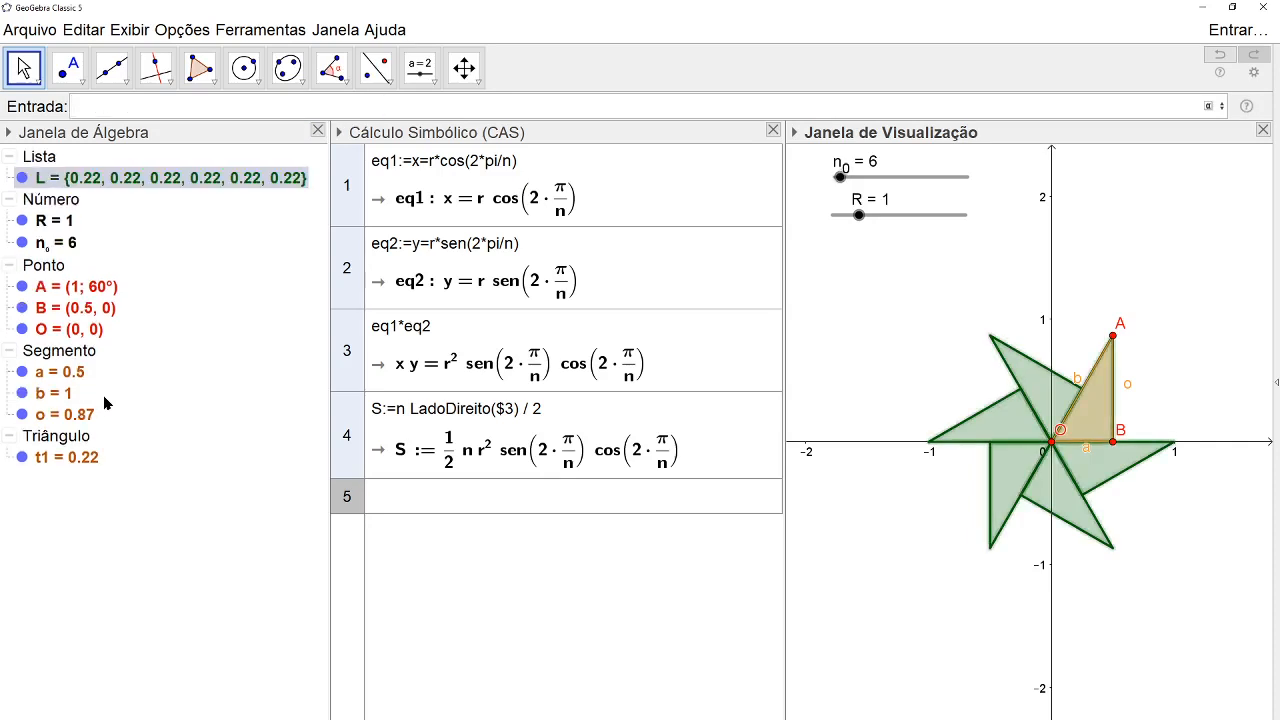
# Step: Hide the original triangle t1, try the n_0 slider at 4, and set it to 8
pyautogui.click(22, 458)
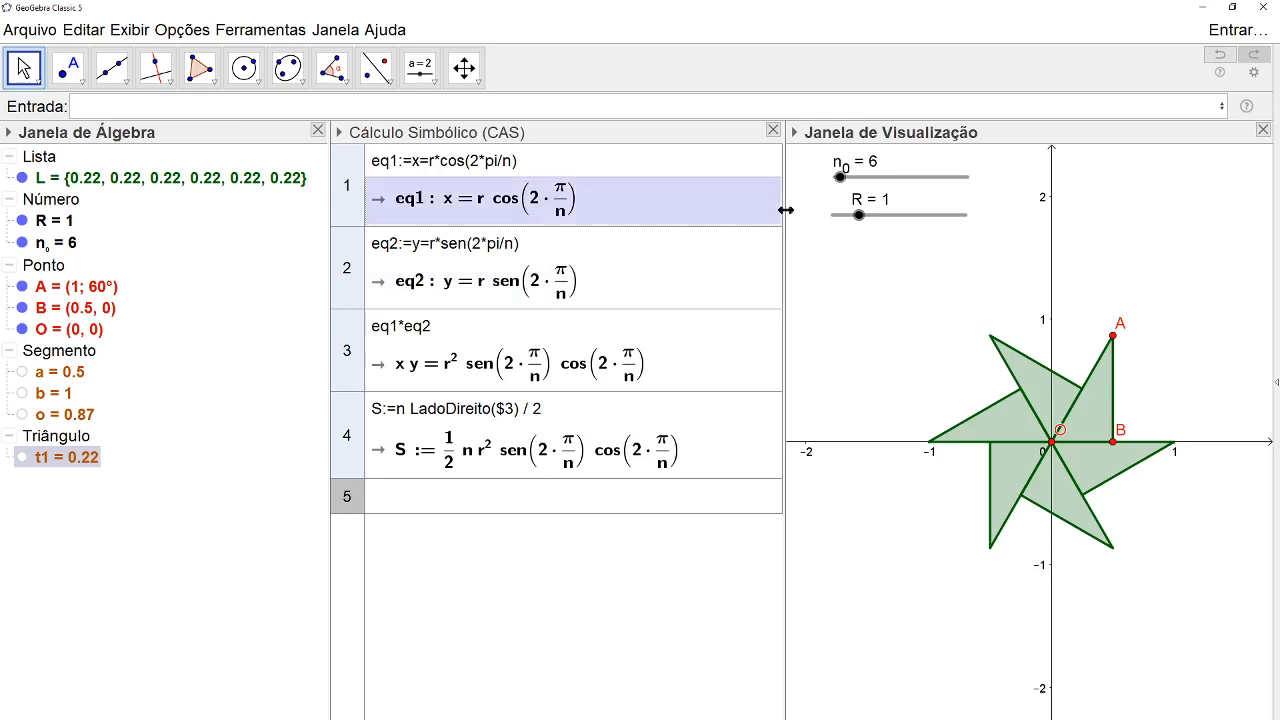
pyautogui.moveTo(840, 177)
pyautogui.mouseDown()
pyautogui.moveTo(872, 178)
pyautogui.moveTo(835, 180)
pyautogui.mouseUp()
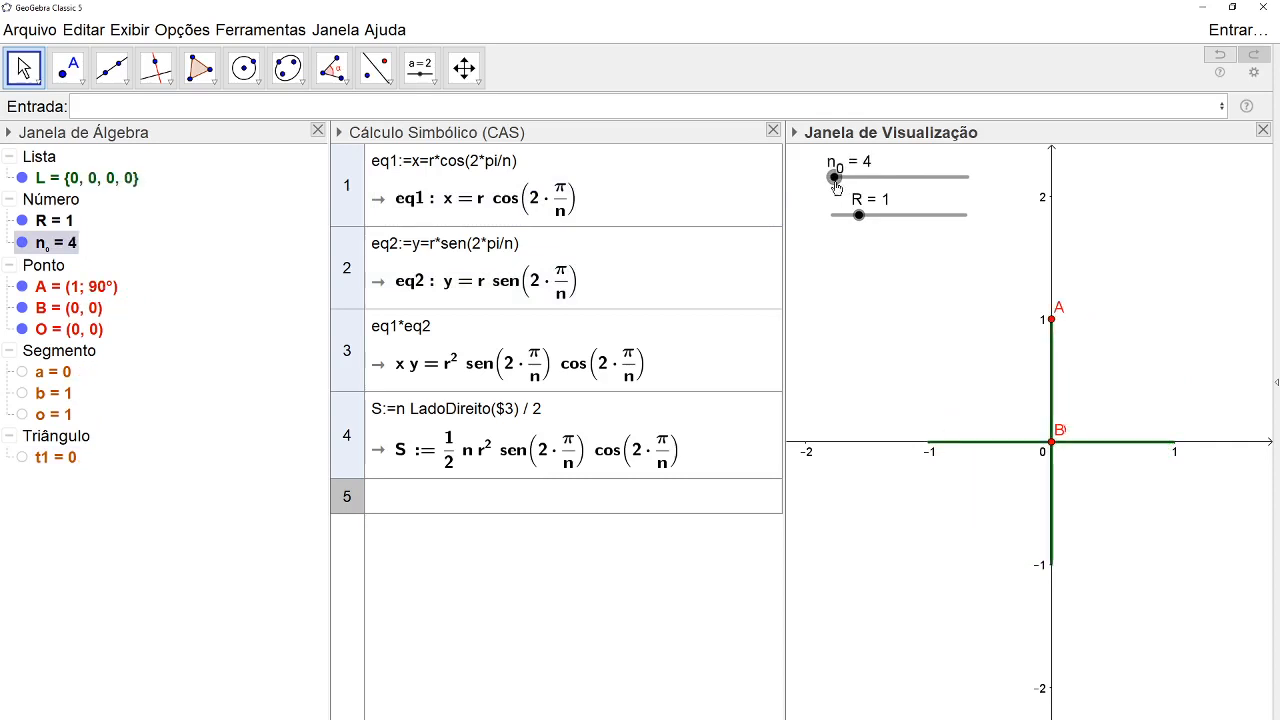
pyautogui.moveTo(836, 187); pyautogui.dragTo(846, 190)
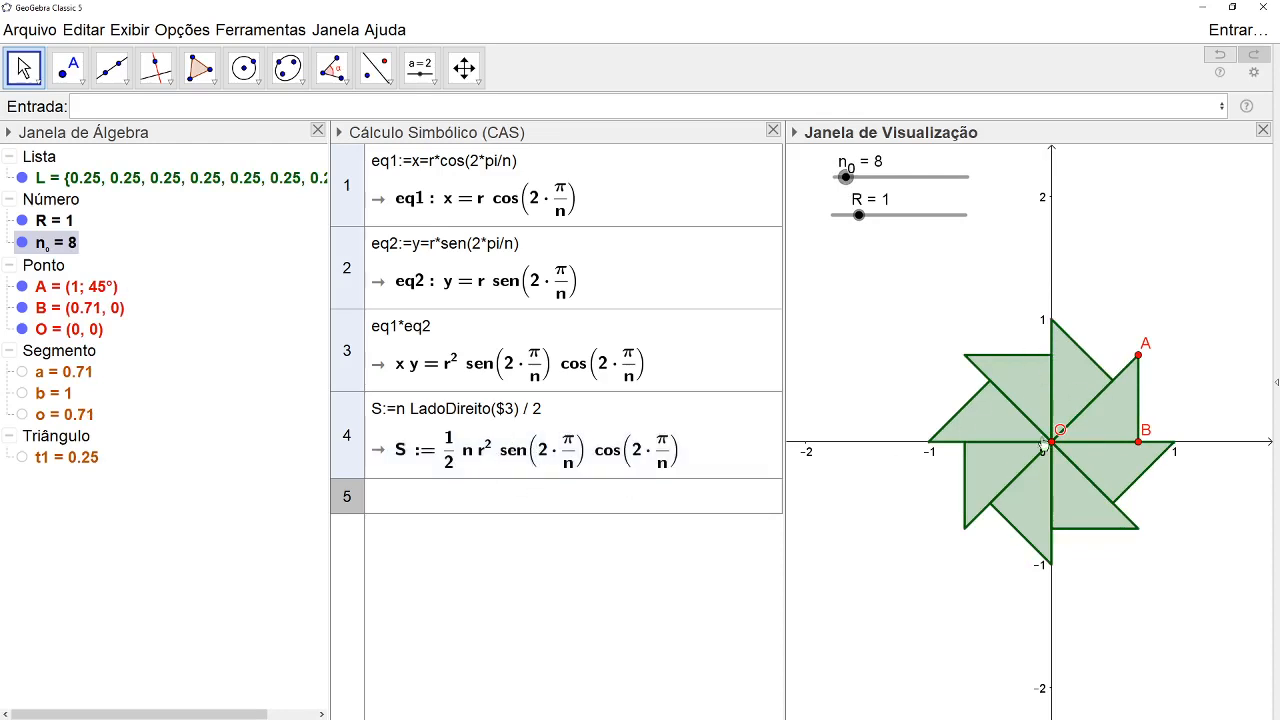
# Step: Hide the points O, B and A in the graphics view
pyautogui.click(20, 333)
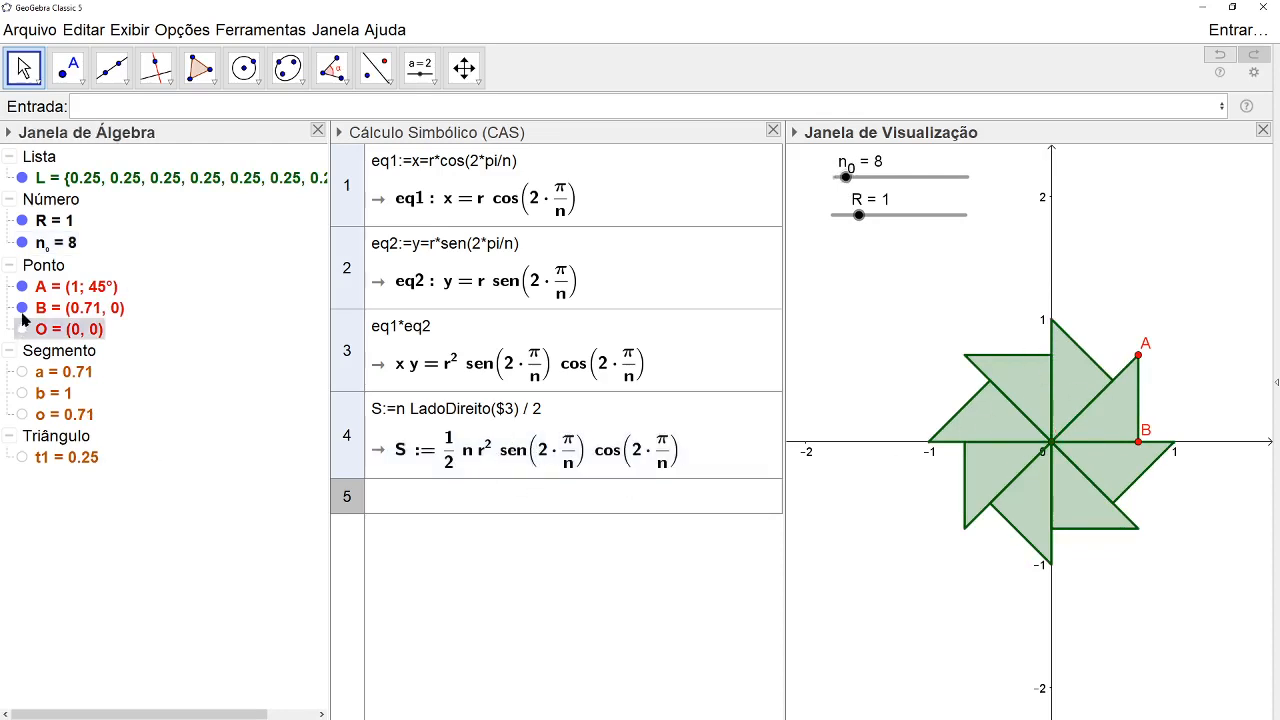
pyautogui.click(21, 309)
pyautogui.click(22, 288)
pyautogui.click(22, 288)
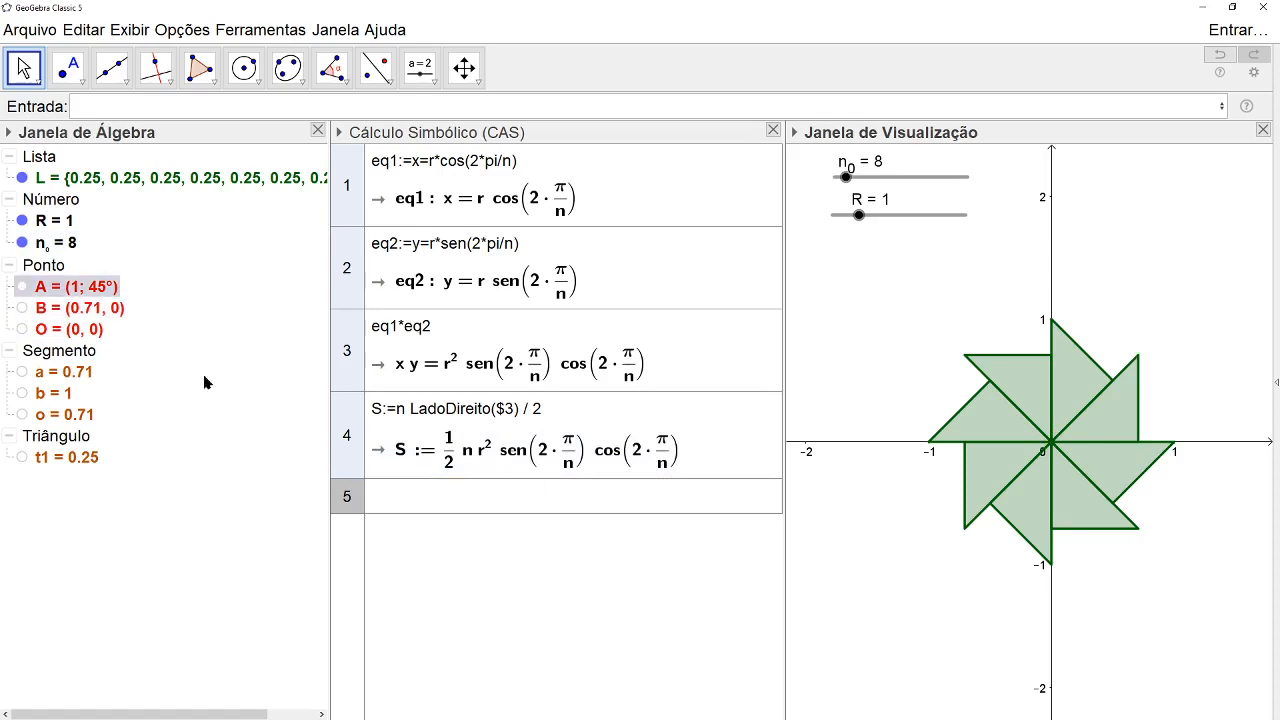
# Step: Show points A and O again and draw a circle centred at O through A
pyautogui.click(22, 287)
pyautogui.click(22, 329)
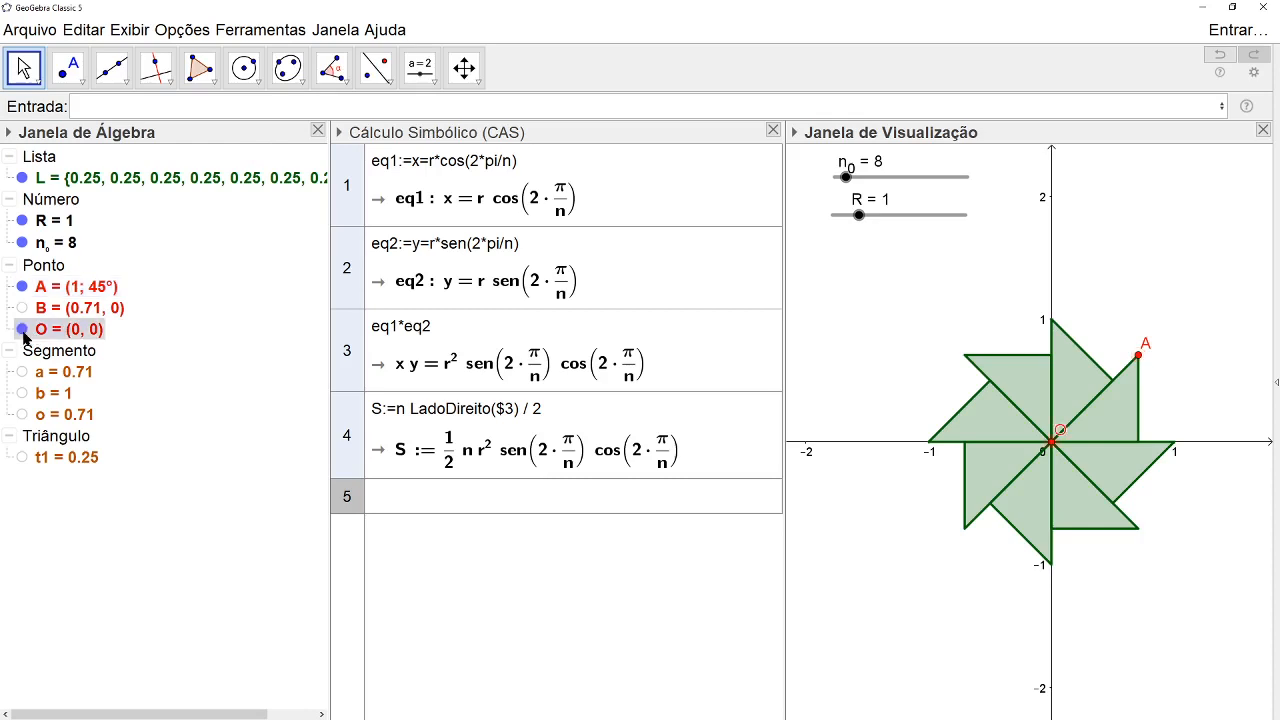
pyautogui.click(244, 68)
pyautogui.click(270, 110)
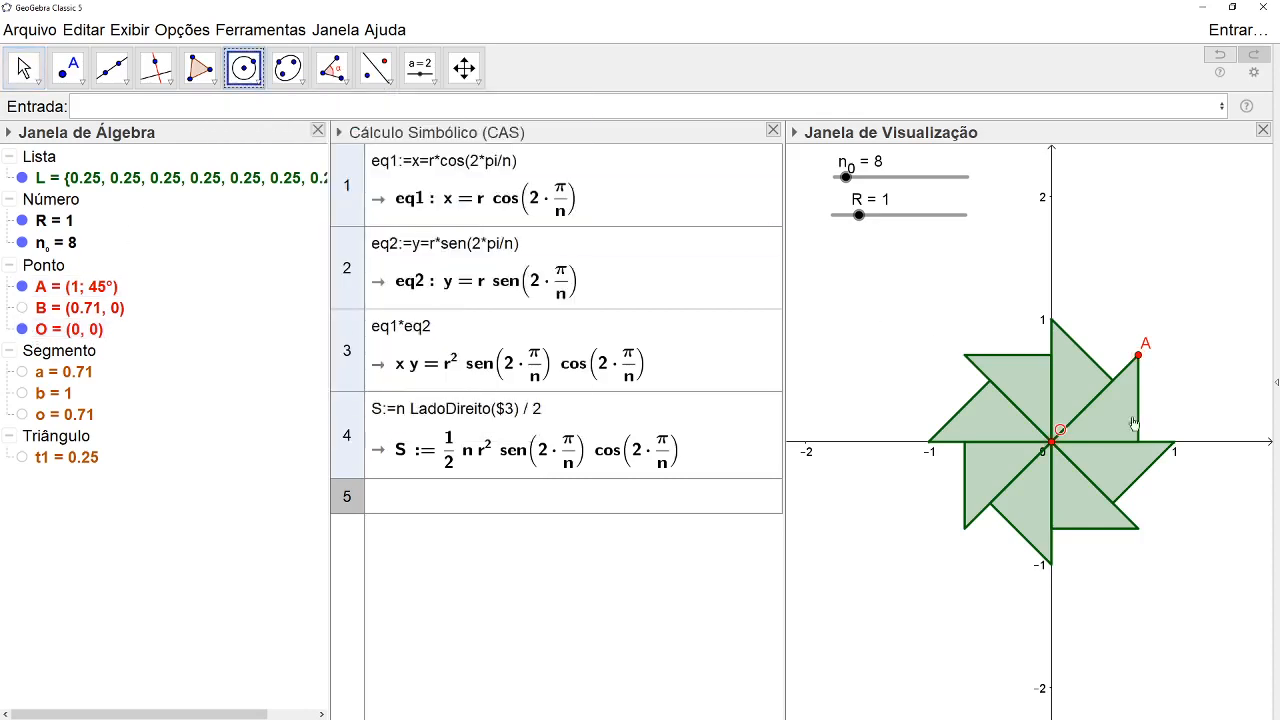
pyautogui.click(1051, 441)
pyautogui.click(1138, 358)
# Step: Hide points A and O so that only the circle and the rotated triangles are displayed
pyautogui.click(22, 372)
pyautogui.click(22, 329)
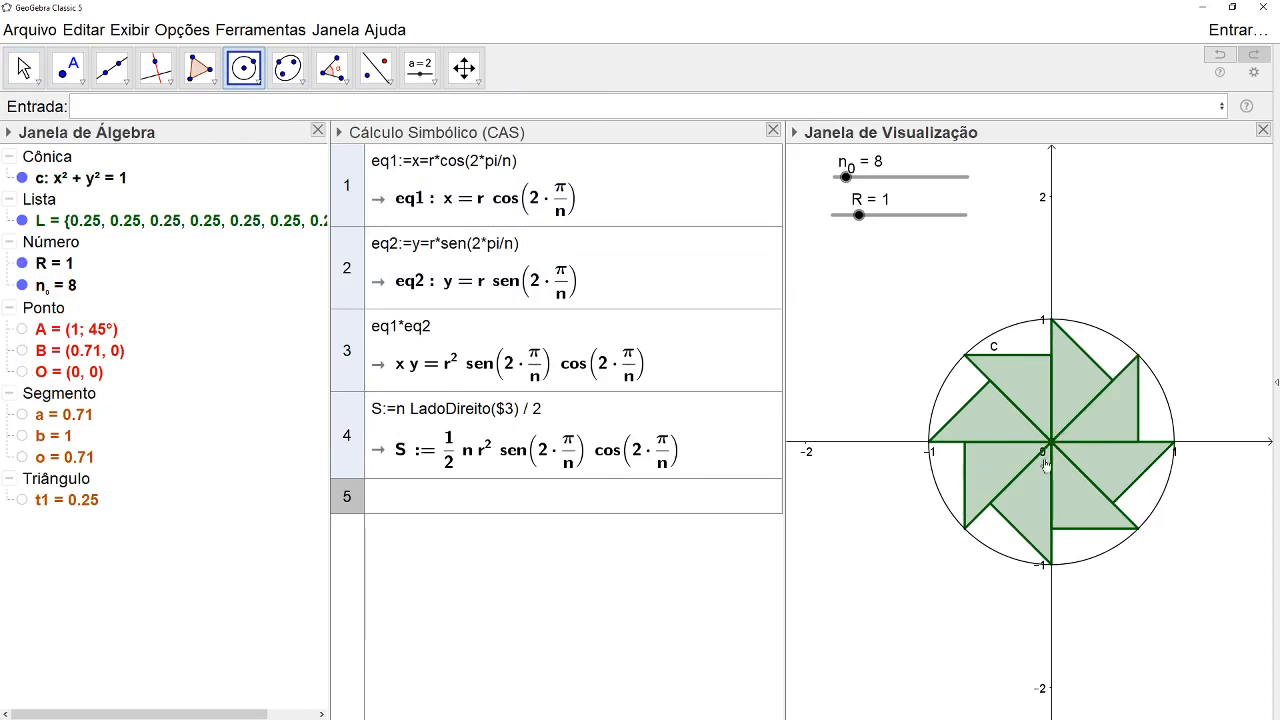
pyautogui.scroll(3, 1046, 465)
pyautogui.scroll(1, 1046, 465)
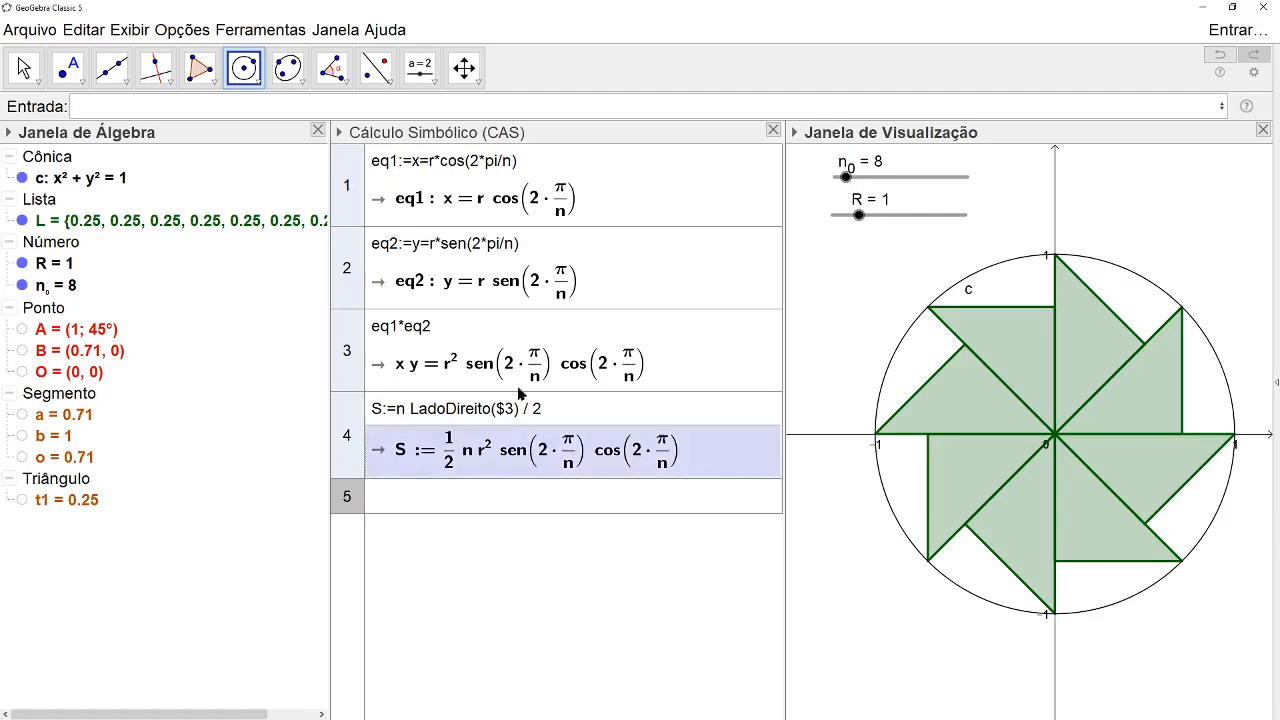
# Step: Copy the visual style of triangle t1 to the list L of rotated triangles
pyautogui.click(463, 68)
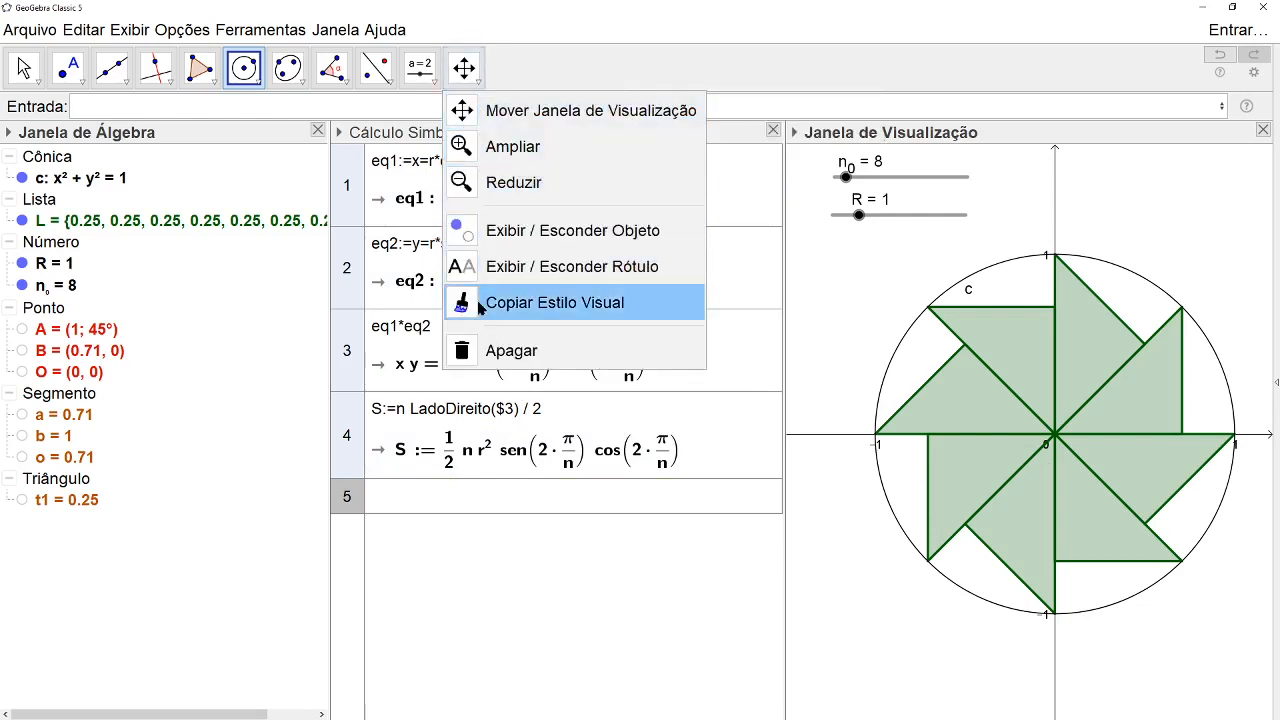
pyautogui.click(520, 302)
pyautogui.click(88, 503)
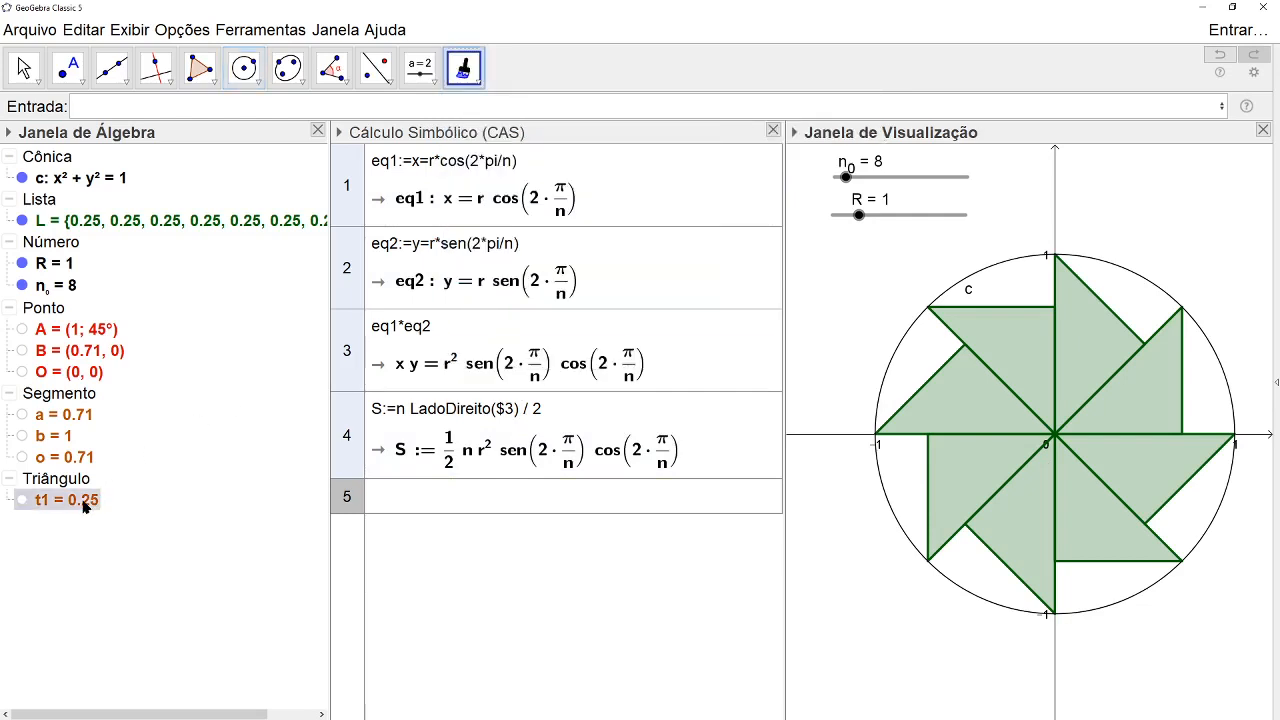
pyautogui.click(166, 222)
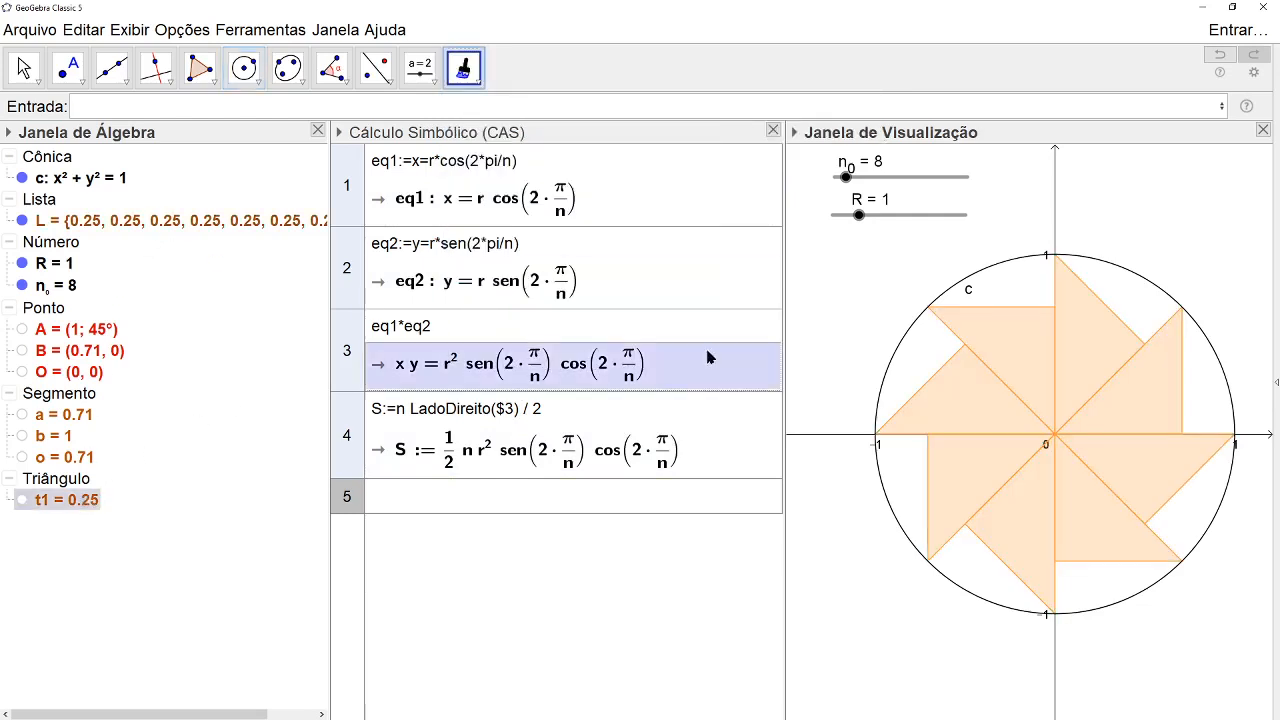
pyautogui.click(24, 68)
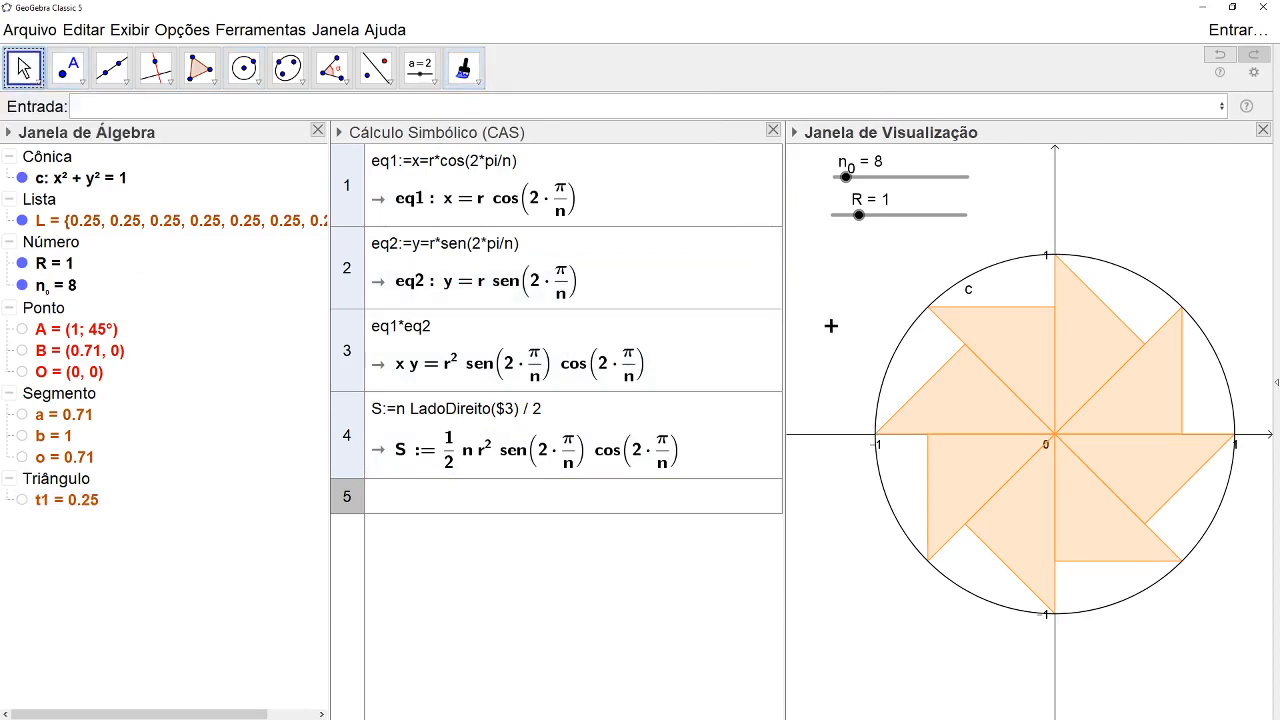
# Step: Hide the label of circle c and turn off the coordinate axes in the graphics view
pyautogui.rightClick(58, 182)
pyautogui.click(139, 286)
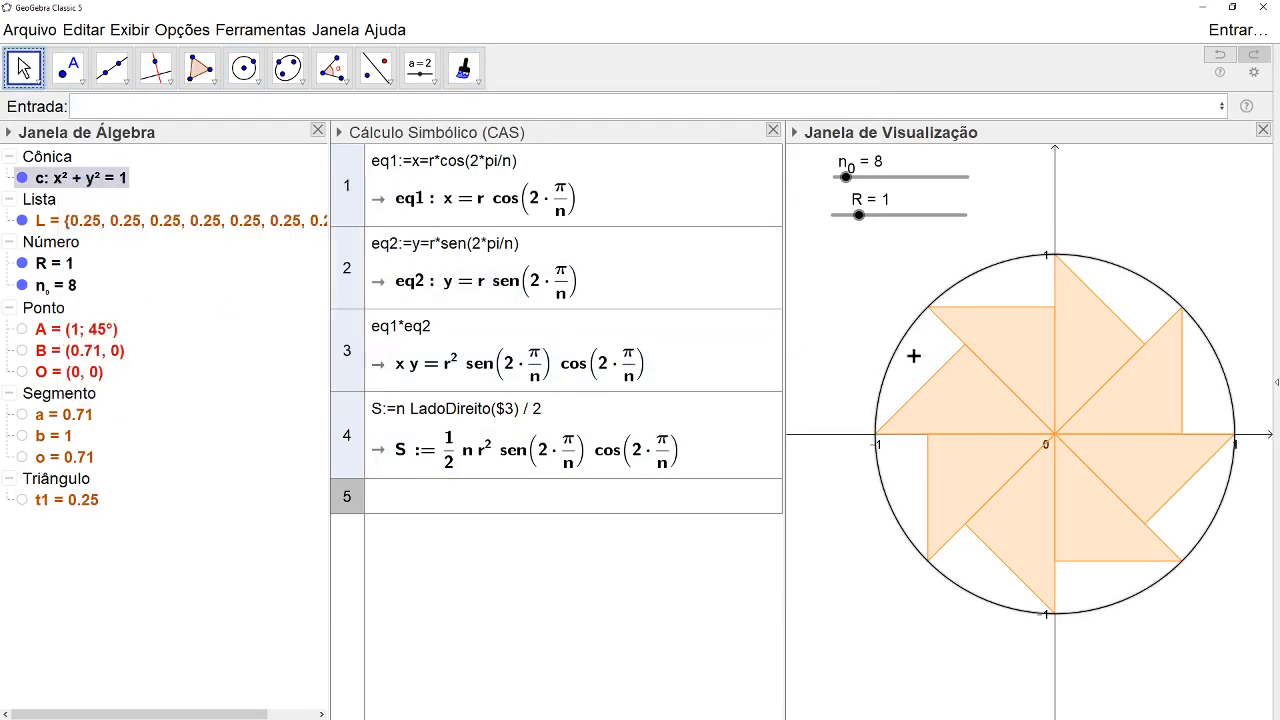
pyautogui.click(898, 266)
pyautogui.scroll(1, 1055, 340)
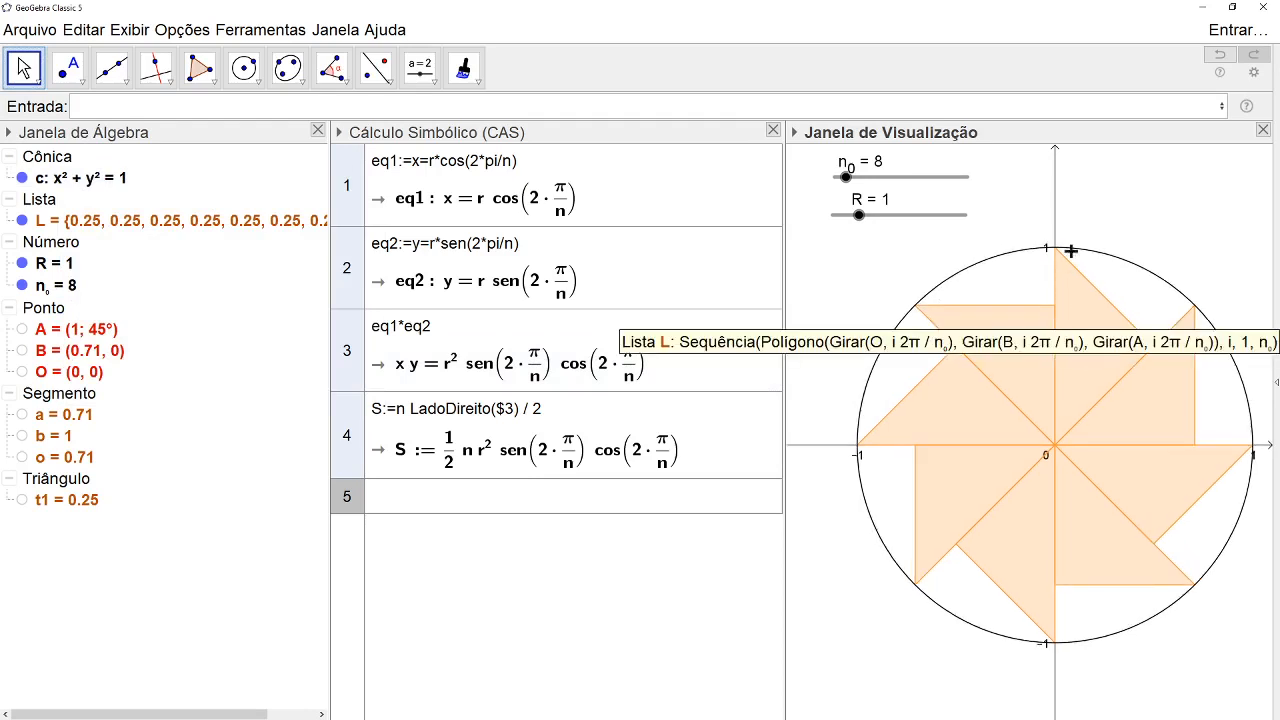
pyautogui.rightClick(1086, 218)
pyautogui.click(1101, 270)
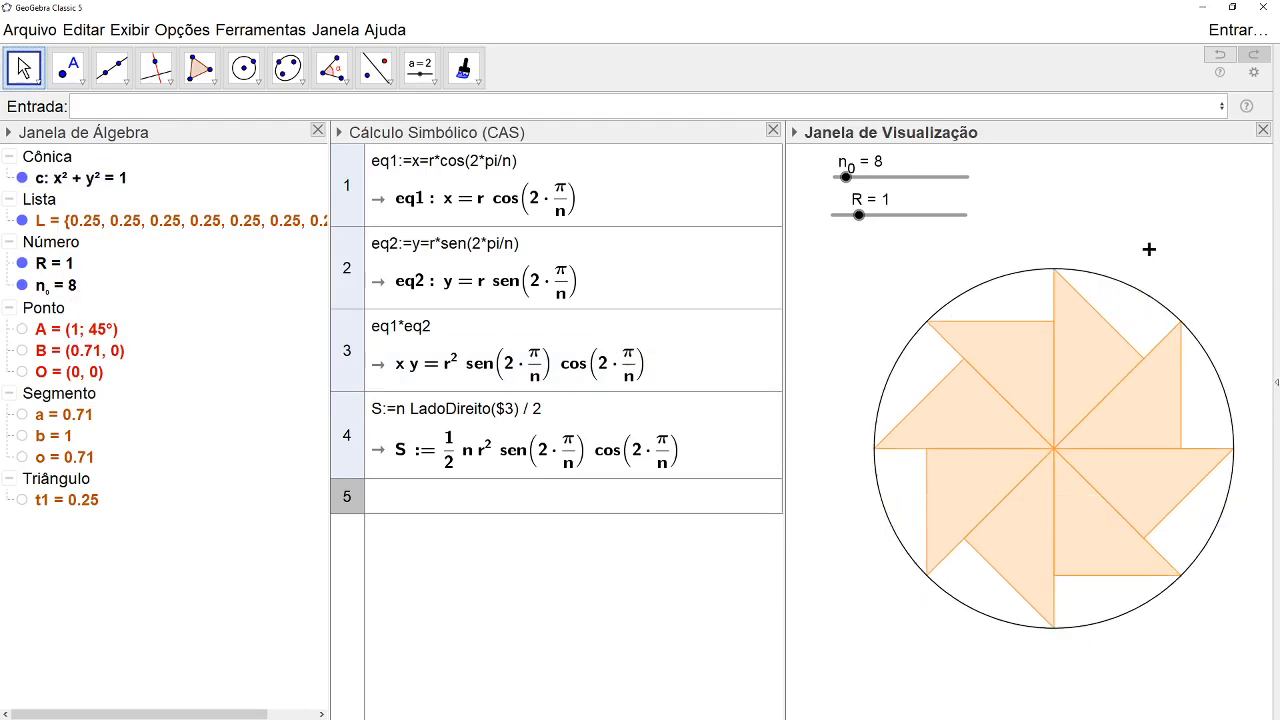
pyautogui.scroll(-1, 1148, 242)
pyautogui.moveTo(1148, 242); pyautogui.dragTo(1147, 216)
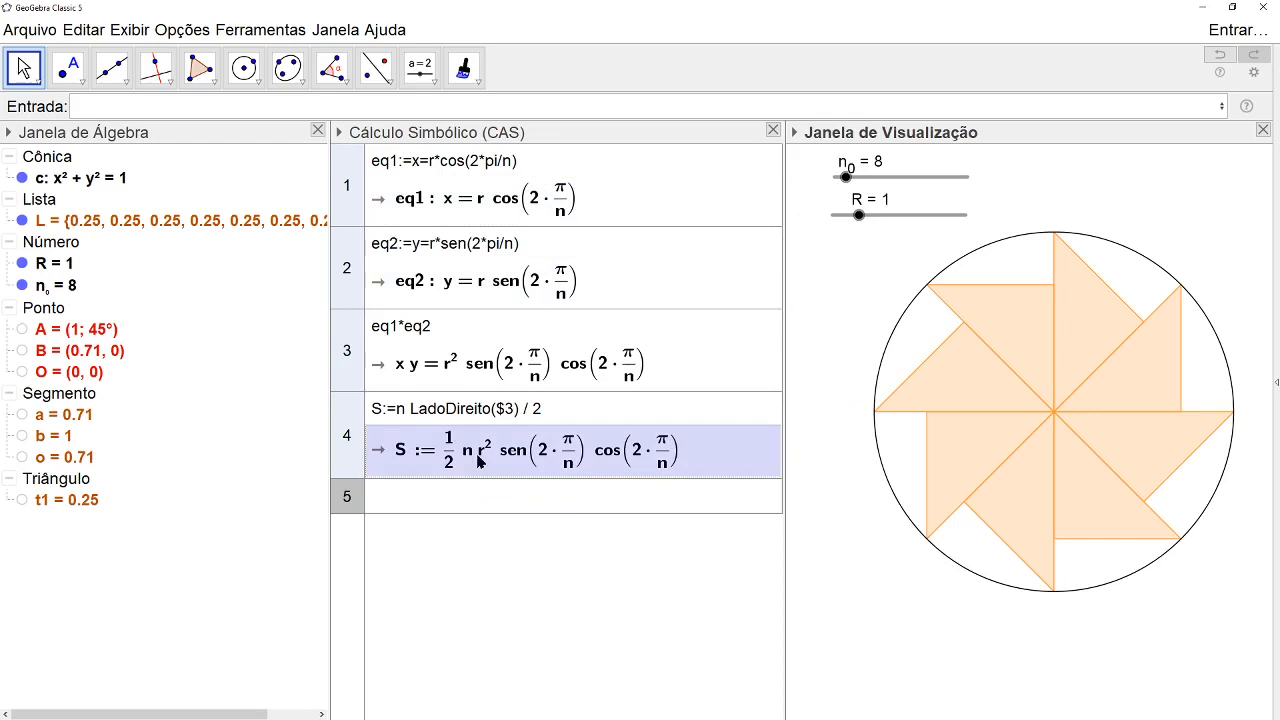
# Step: Write Substituir(S, n, n_0) in CAS row 5 to replace n in the area formula with n_0
pyautogui.click(513, 496)
pyautogui.write('Sub')
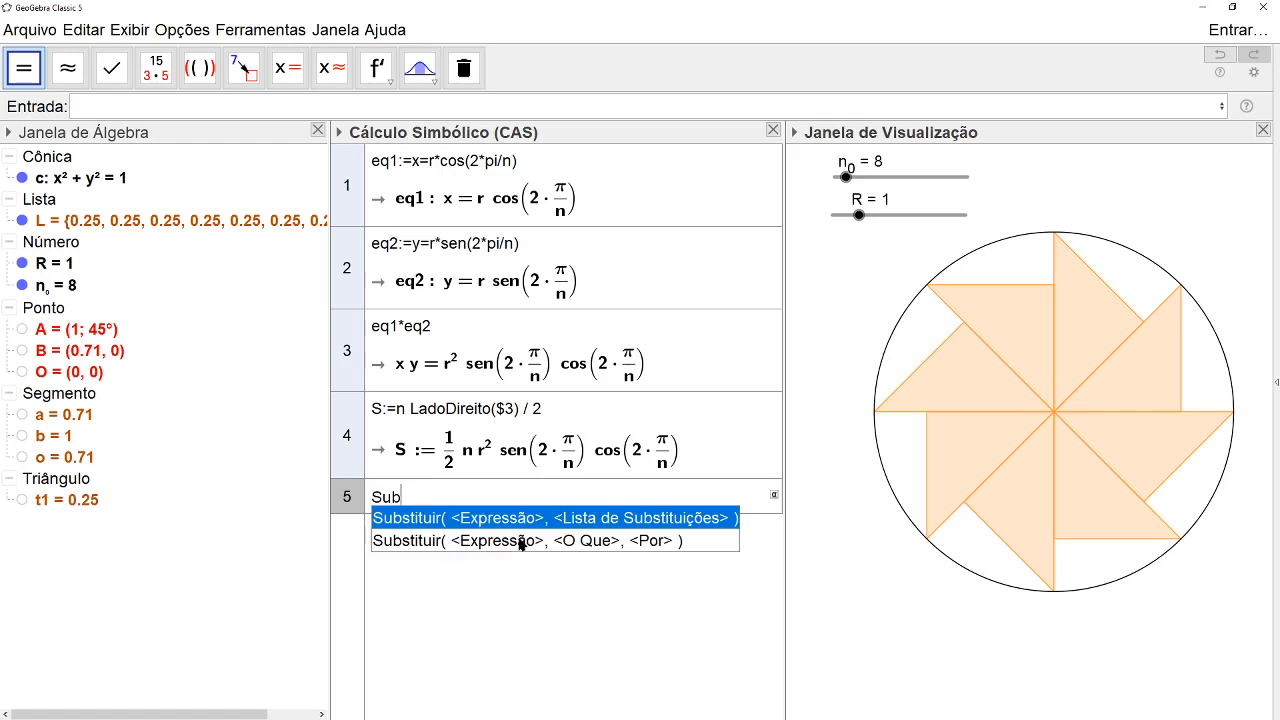
pyautogui.click(520, 541)
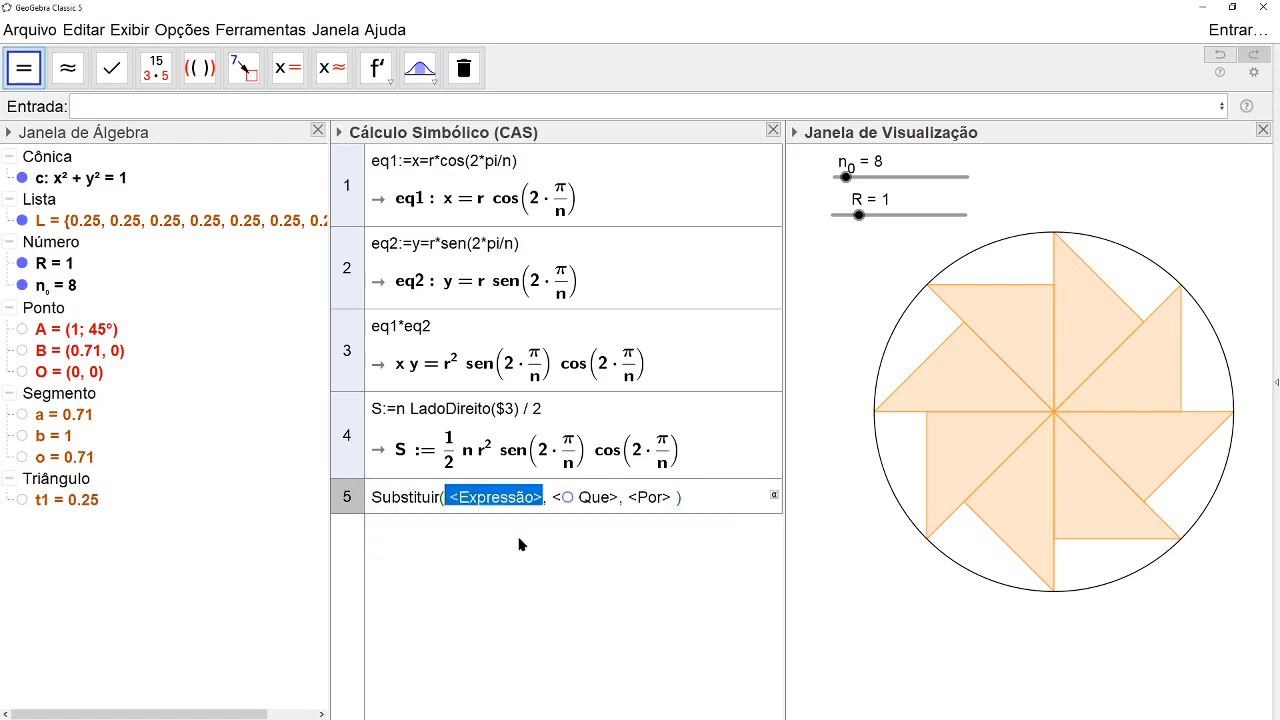
pyautogui.write('S')
pyautogui.press('Tab')
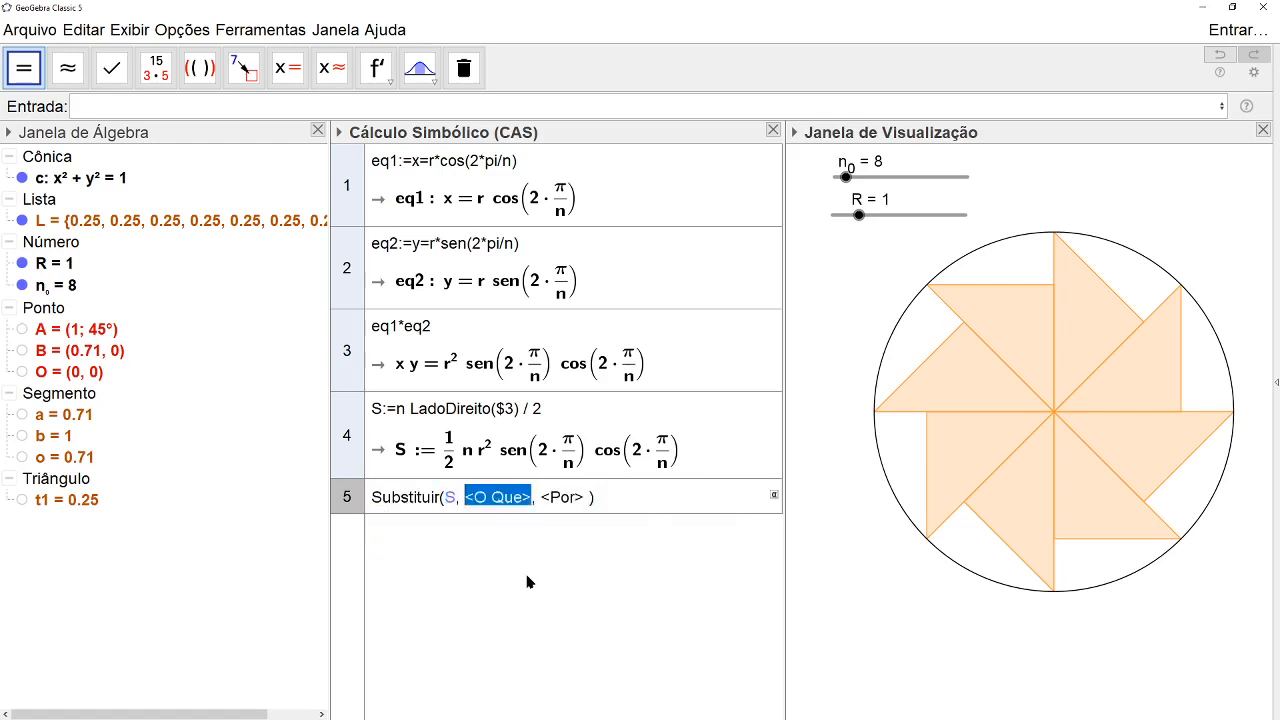
pyautogui.write('n')
pyautogui.press('Tab')
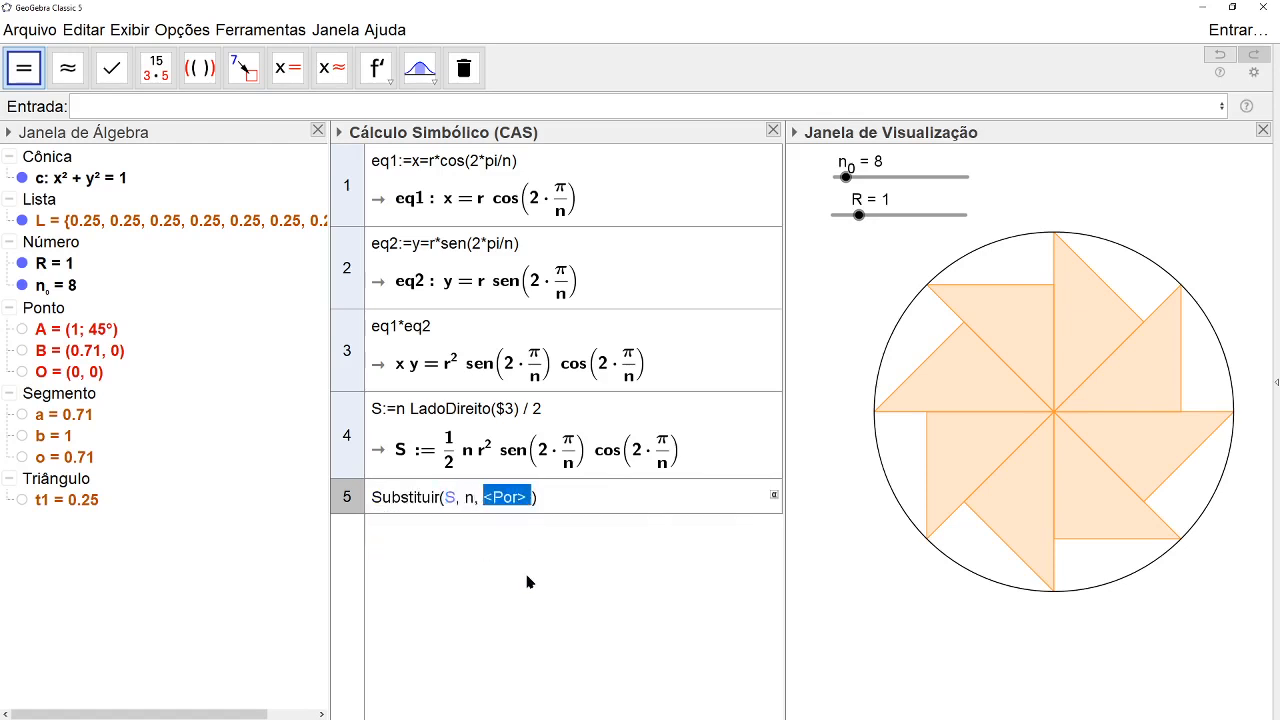
pyautogui.write('n_0')
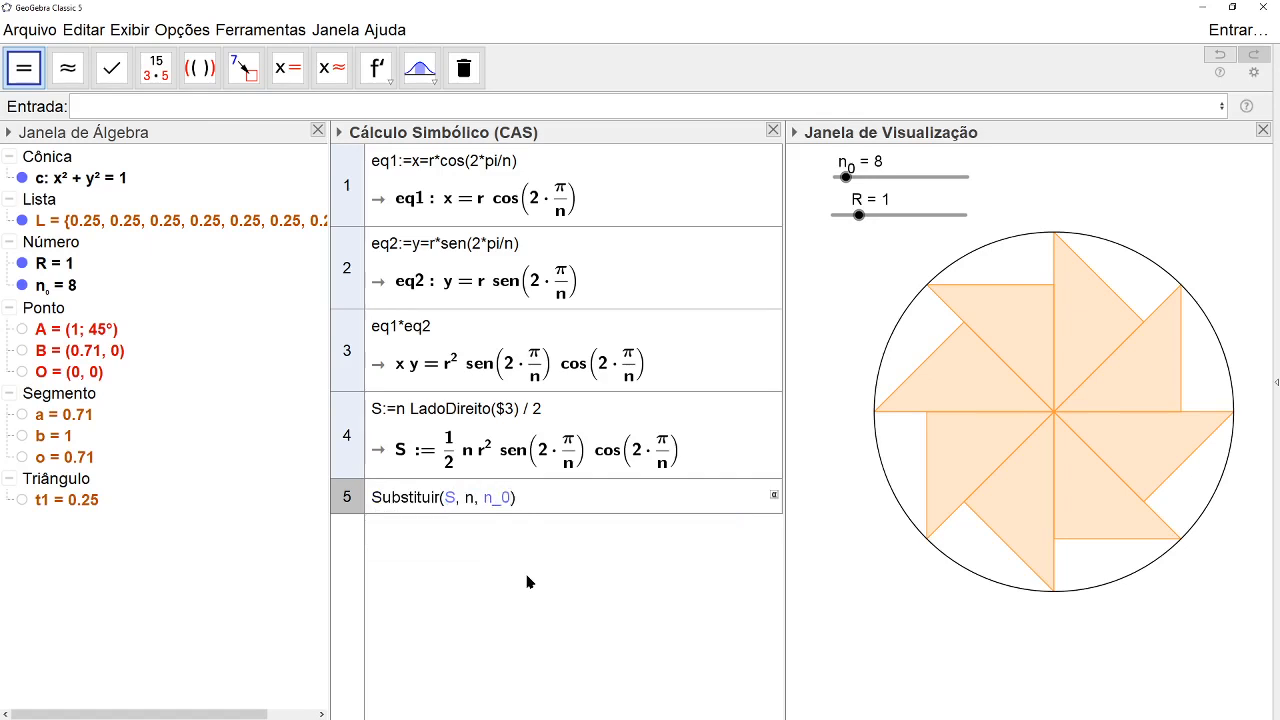
# Step: Nest the row 5 substitution inside a second Substituir that replaces r with R, and evaluate it
pyautogui.moveTo(531, 500); pyautogui.dragTo(352, 505)
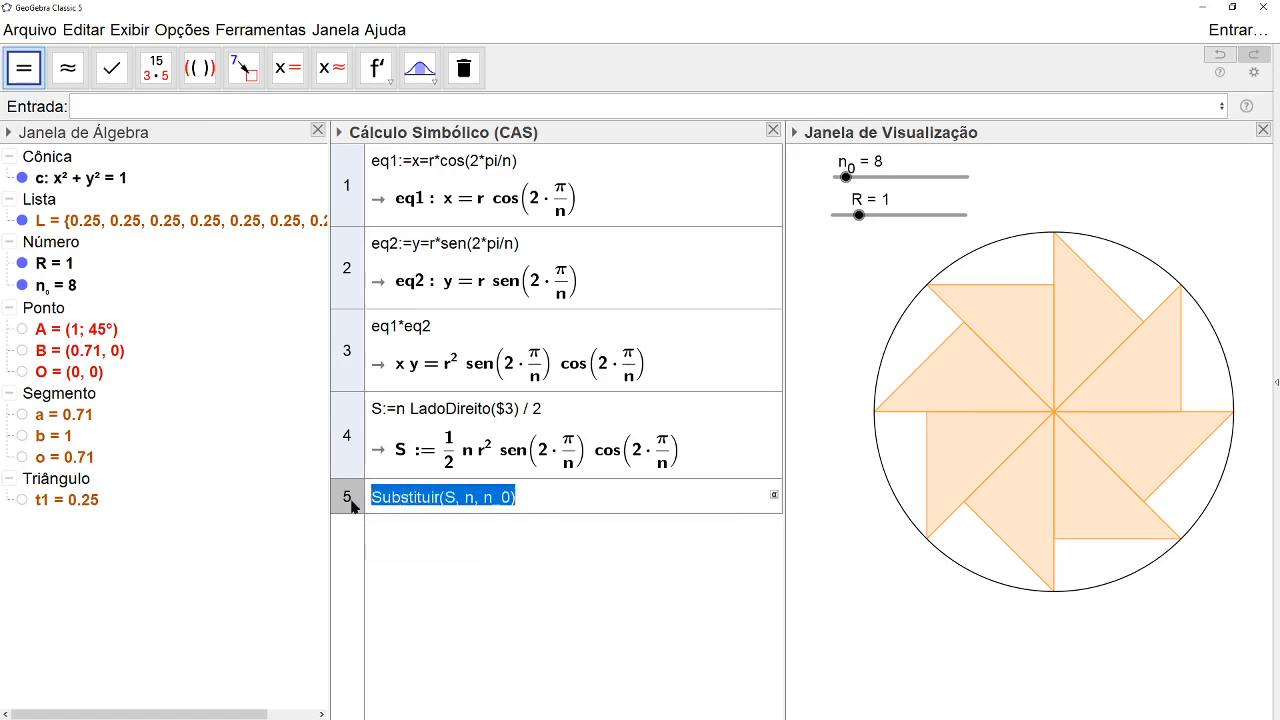
pyautogui.hotkey('ctrl', 'x')
pyautogui.write('Sub')
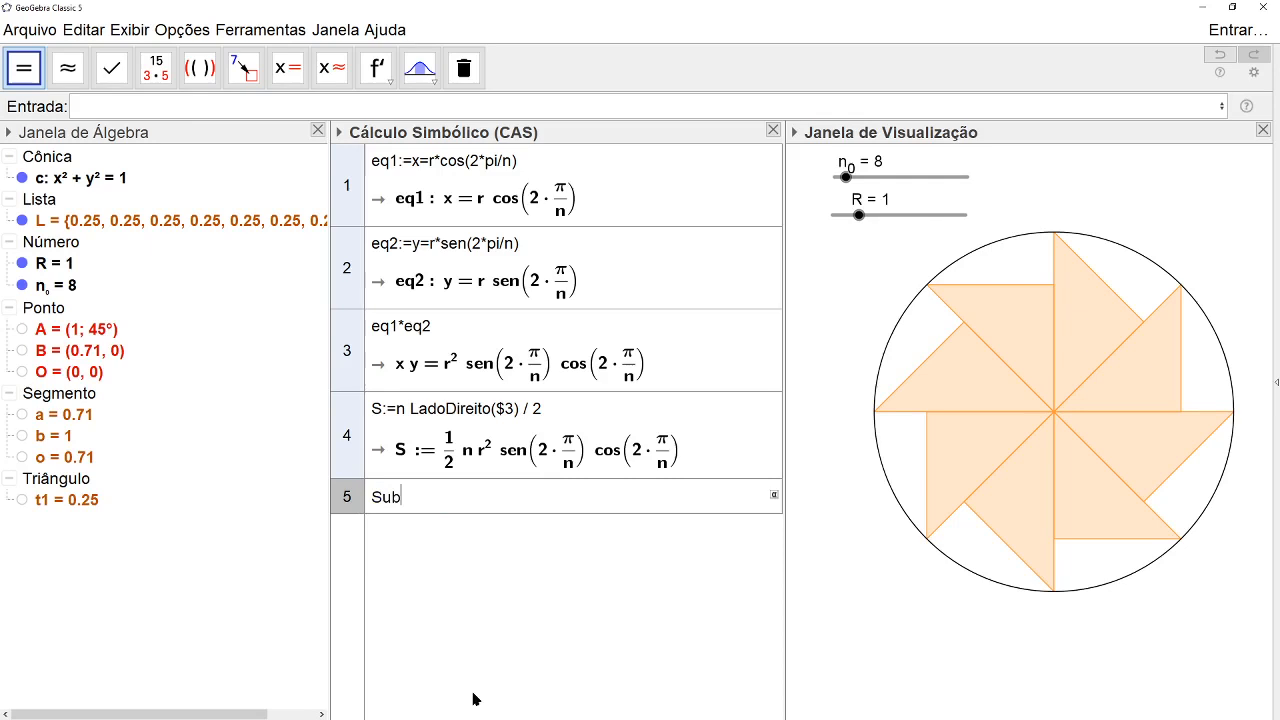
pyautogui.press('Down')
pyautogui.press('Return')
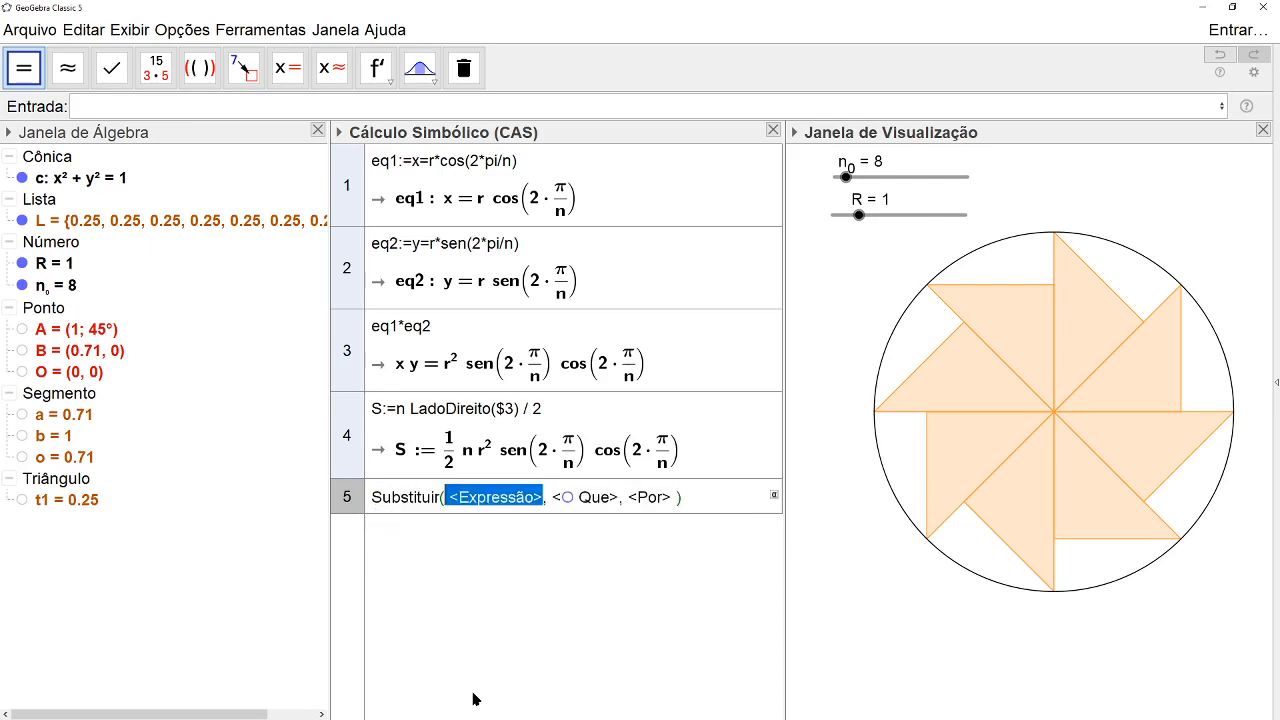
pyautogui.hotkey('ctrl', 'v')
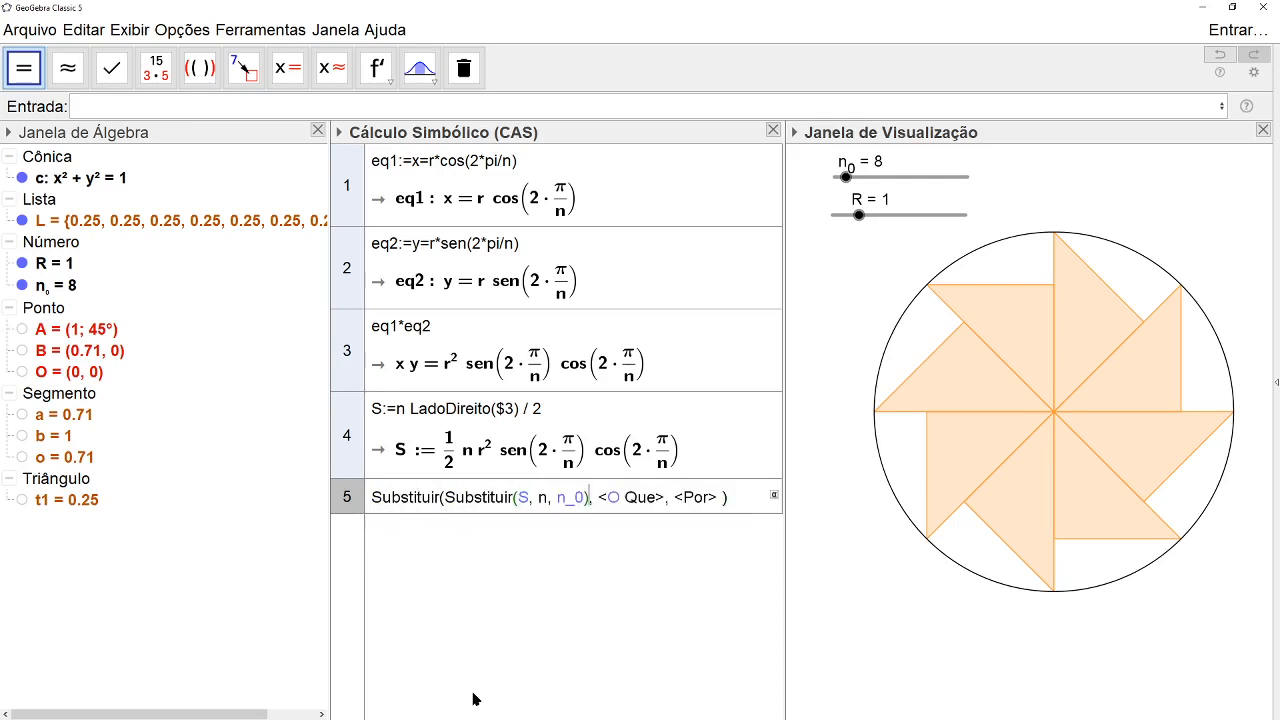
pyautogui.press('Tab')
pyautogui.write('r')
pyautogui.press('Tab')
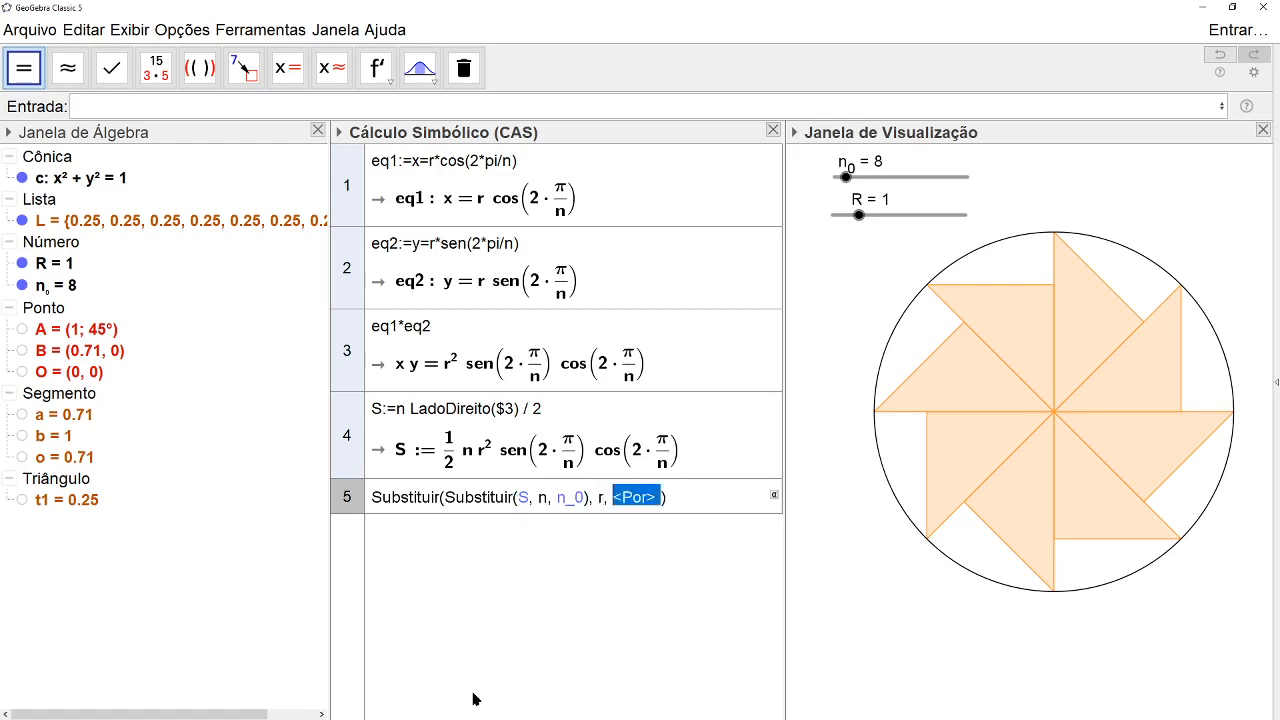
pyautogui.write('R')
pyautogui.press('Return')
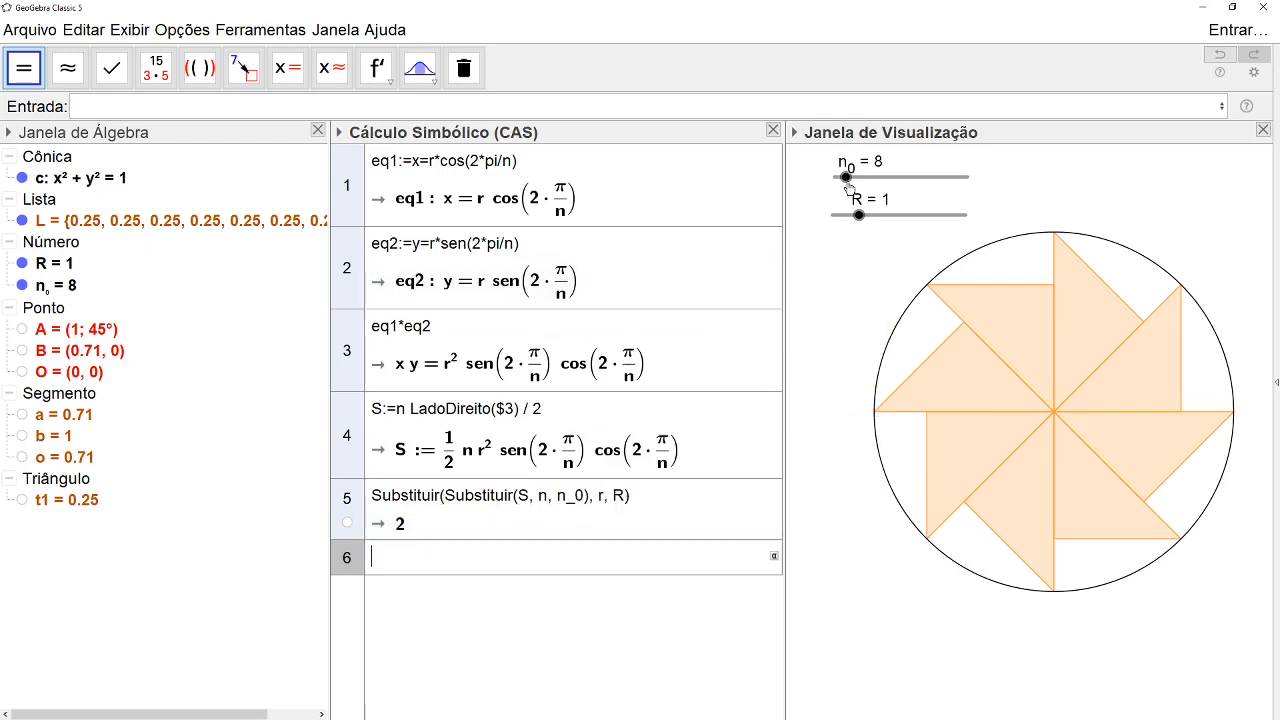
# Step: Vary the n_0 slider to 7, 5 and back to 7 to check the substituted area
pyautogui.moveTo(846, 186); pyautogui.dragTo(845, 187)
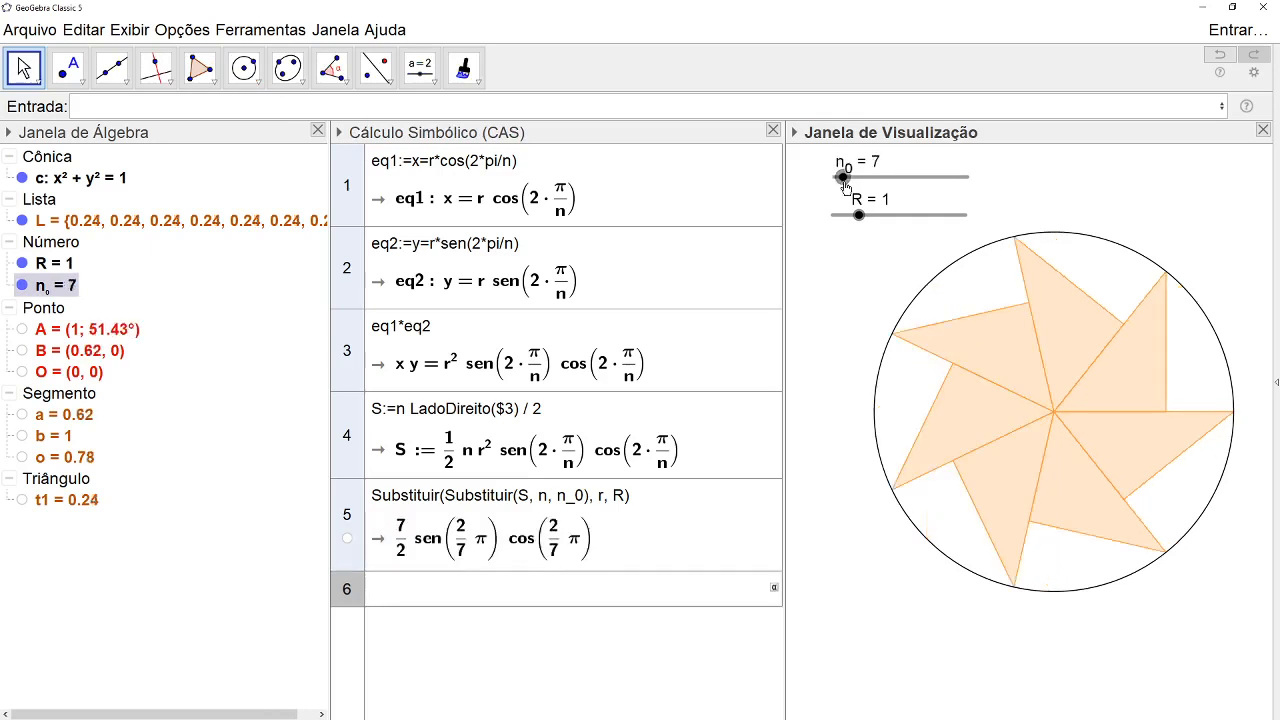
pyautogui.moveTo(843, 188); pyautogui.dragTo(839, 188)
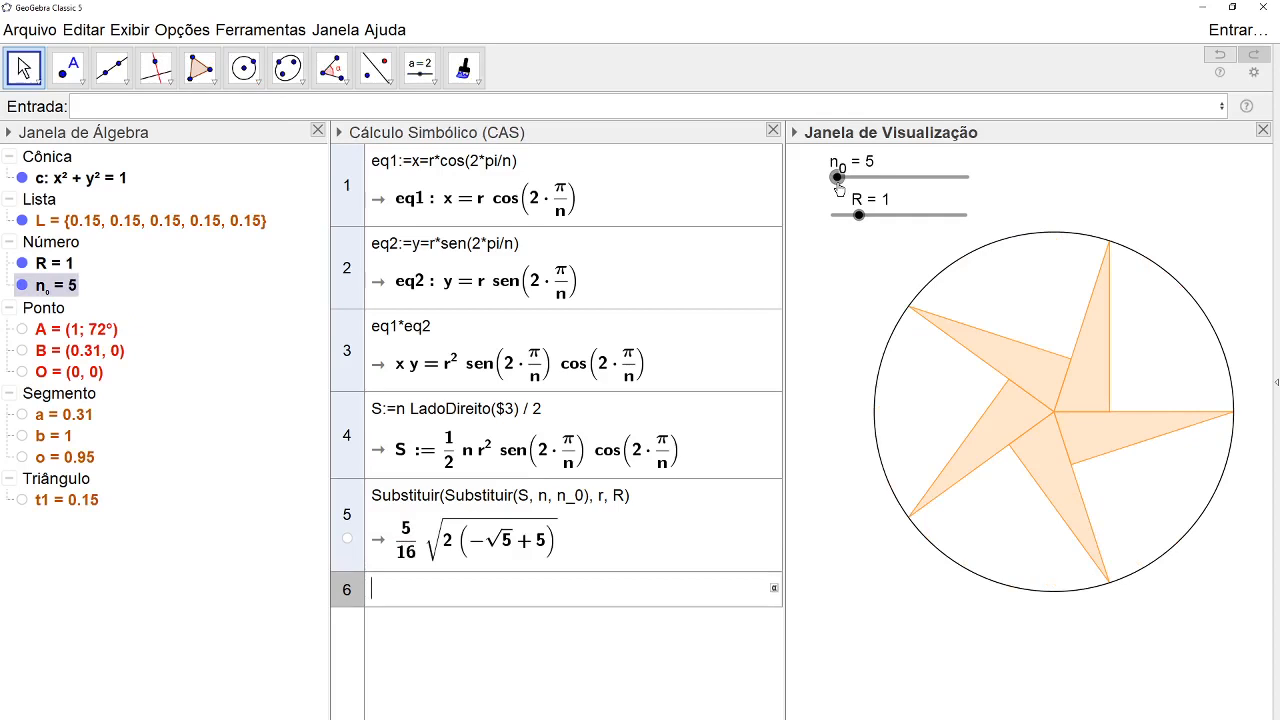
pyautogui.moveTo(838, 182); pyautogui.dragTo(840, 182)
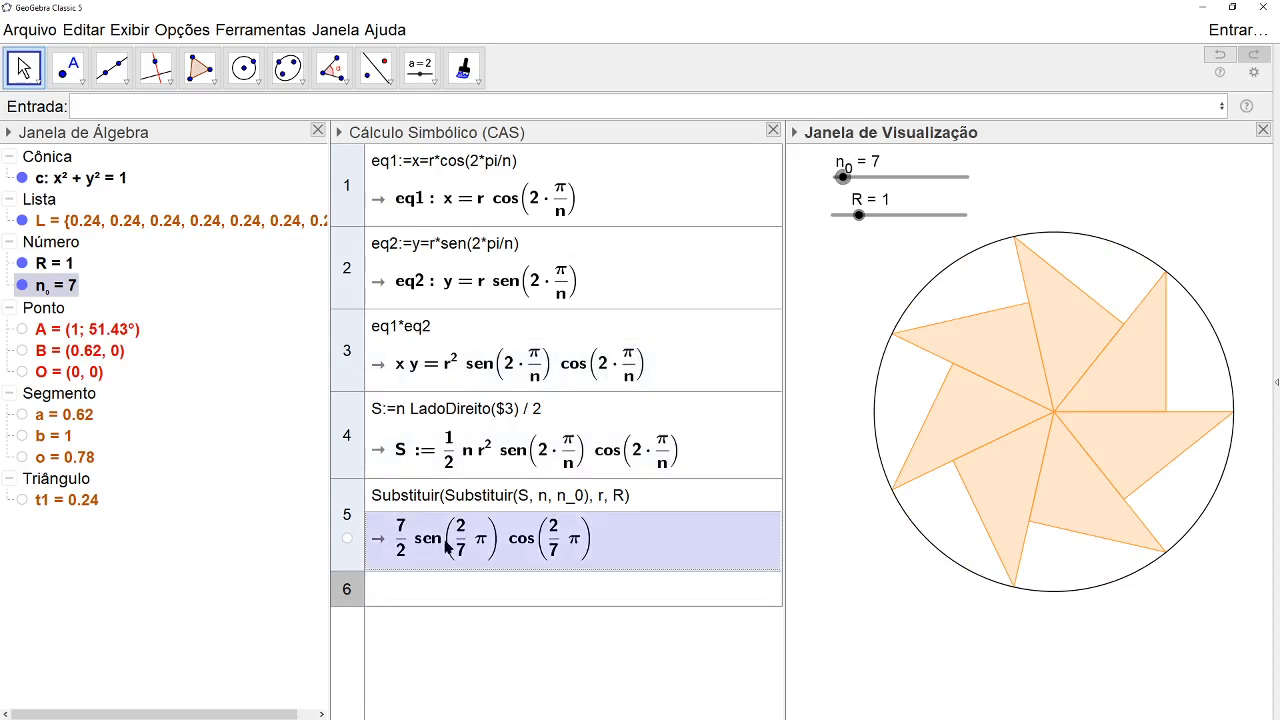
pyautogui.moveTo(447, 547); pyautogui.dragTo(840, 598)
pyautogui.click(918, 630)
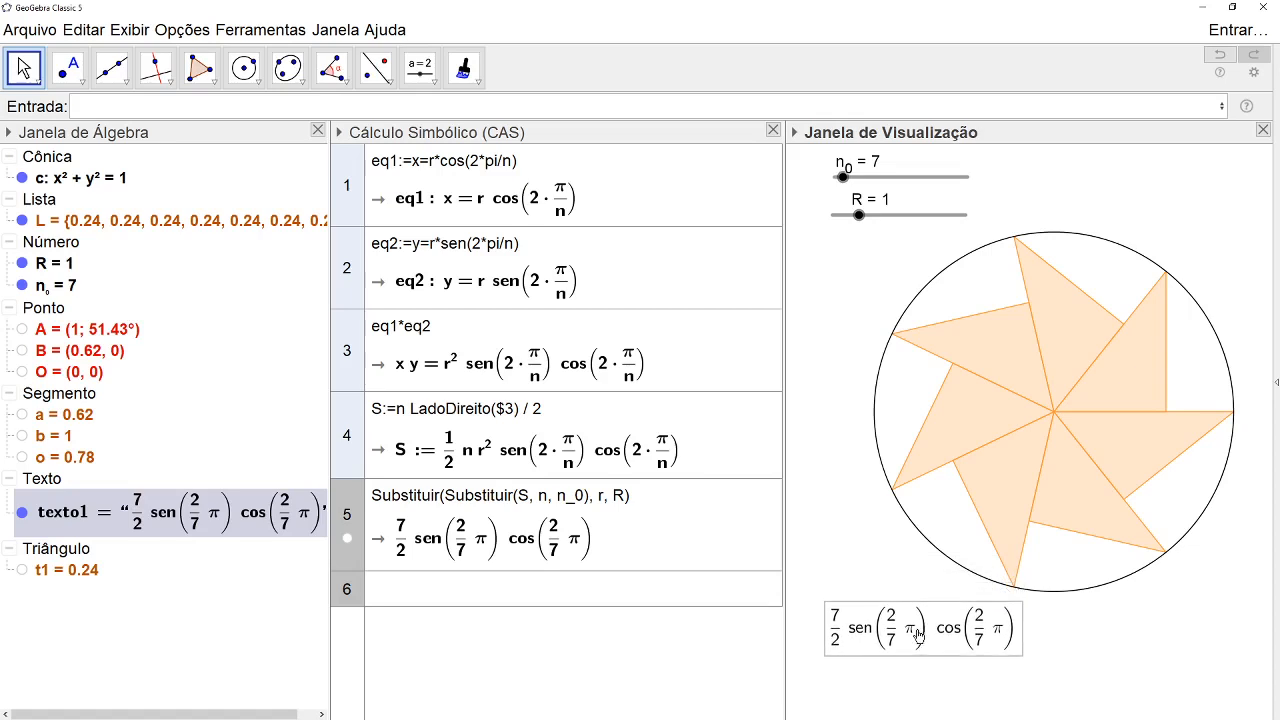
pyautogui.click(862, 562)
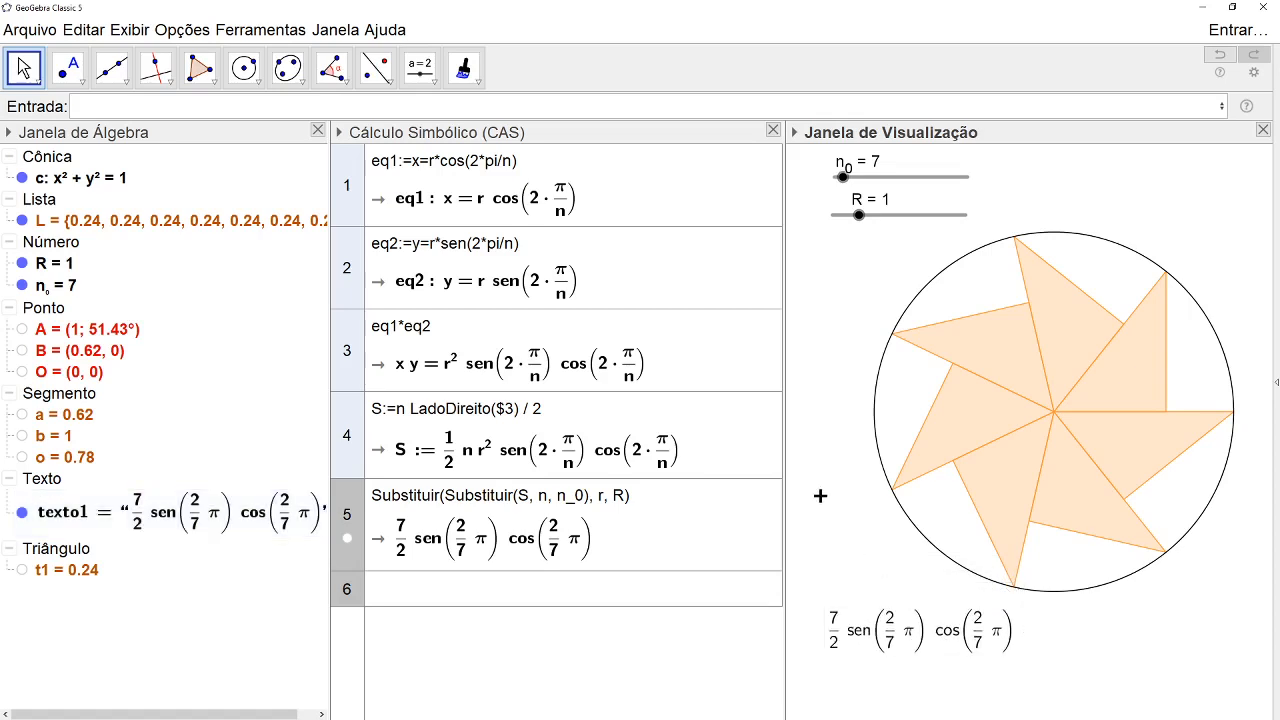
pyautogui.click(900, 645)
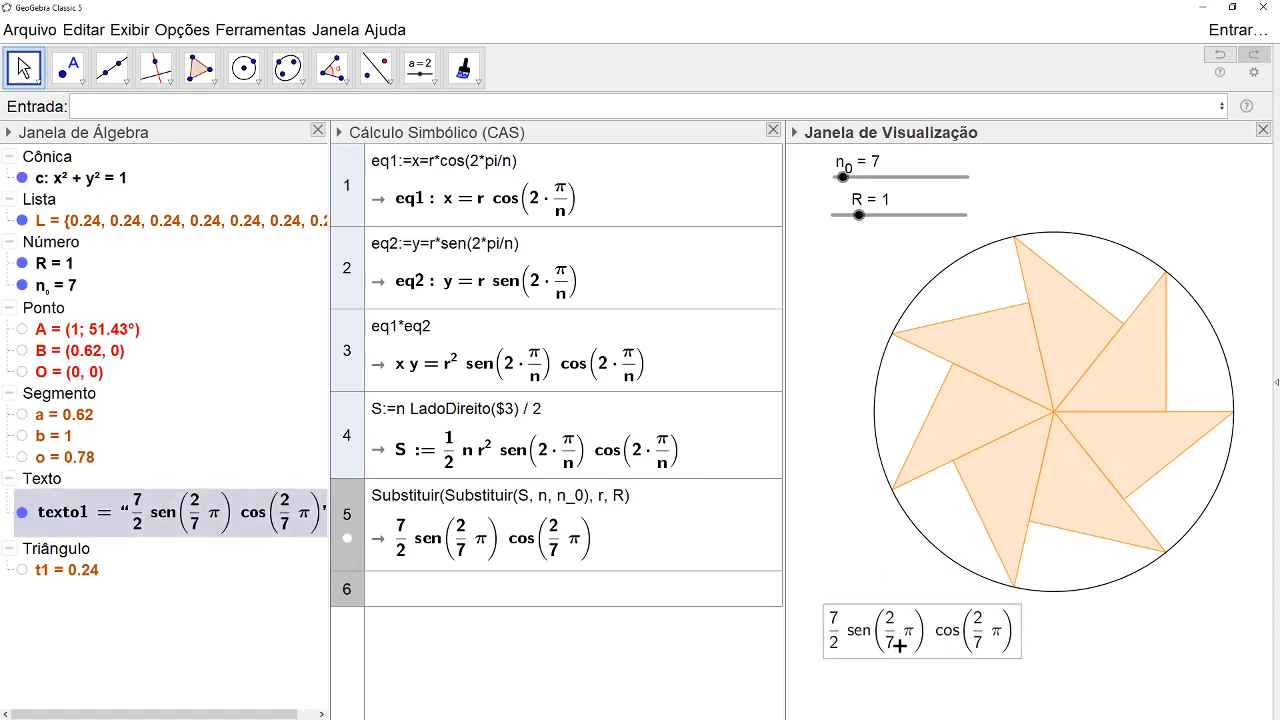
pyautogui.press('Delete')
# Step: Assign the nested substitution in CAS row 5 to the name Area with Area:= and re-evaluate it
pyautogui.click(375, 500)
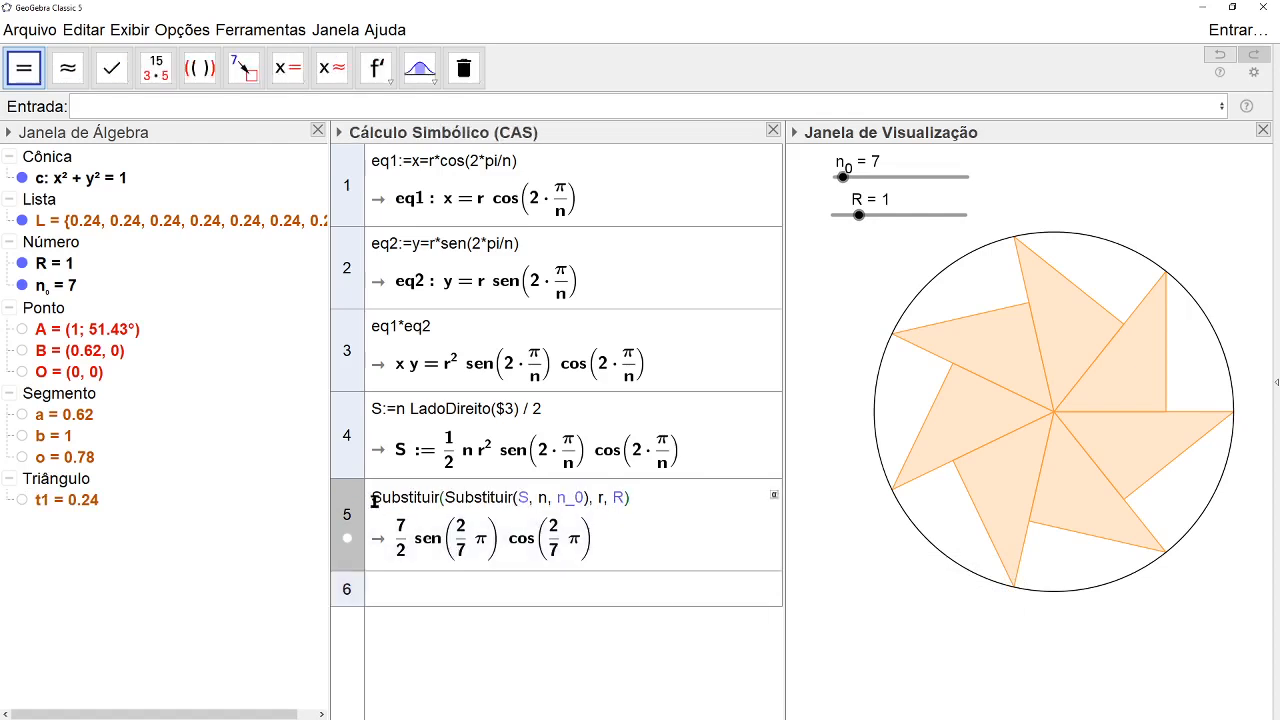
pyautogui.write('Area:')
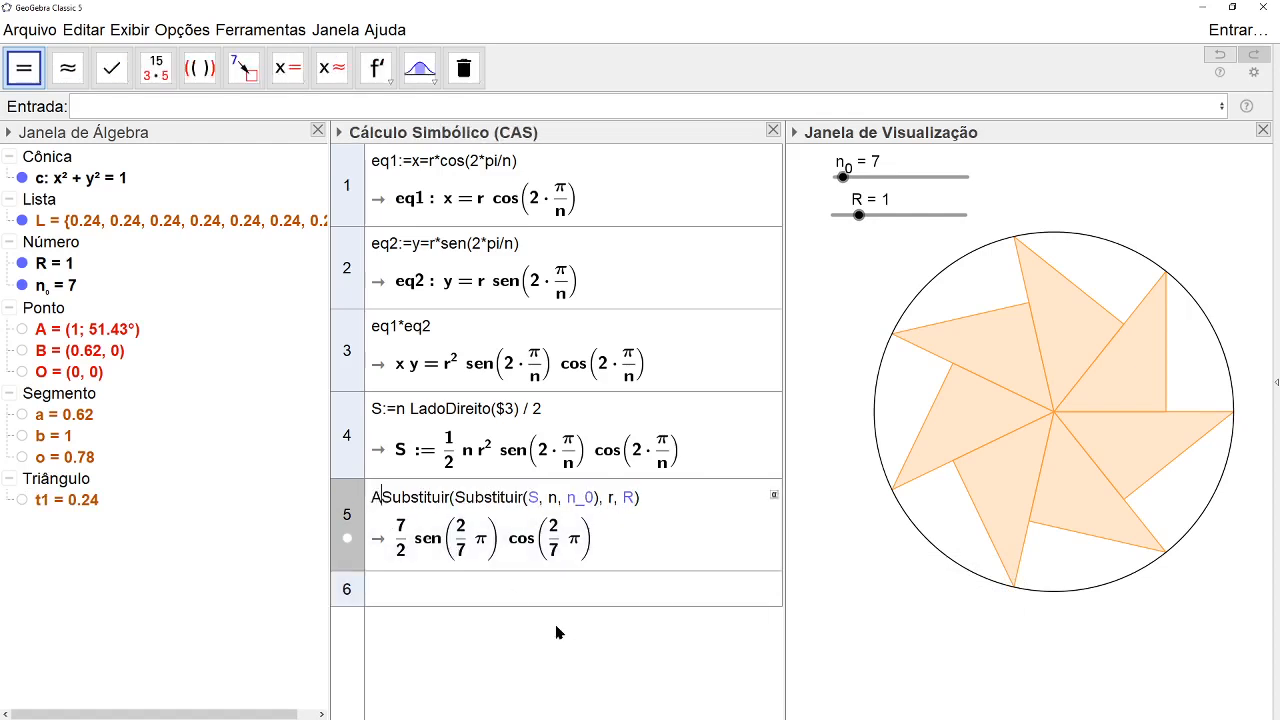
pyautogui.write('=')
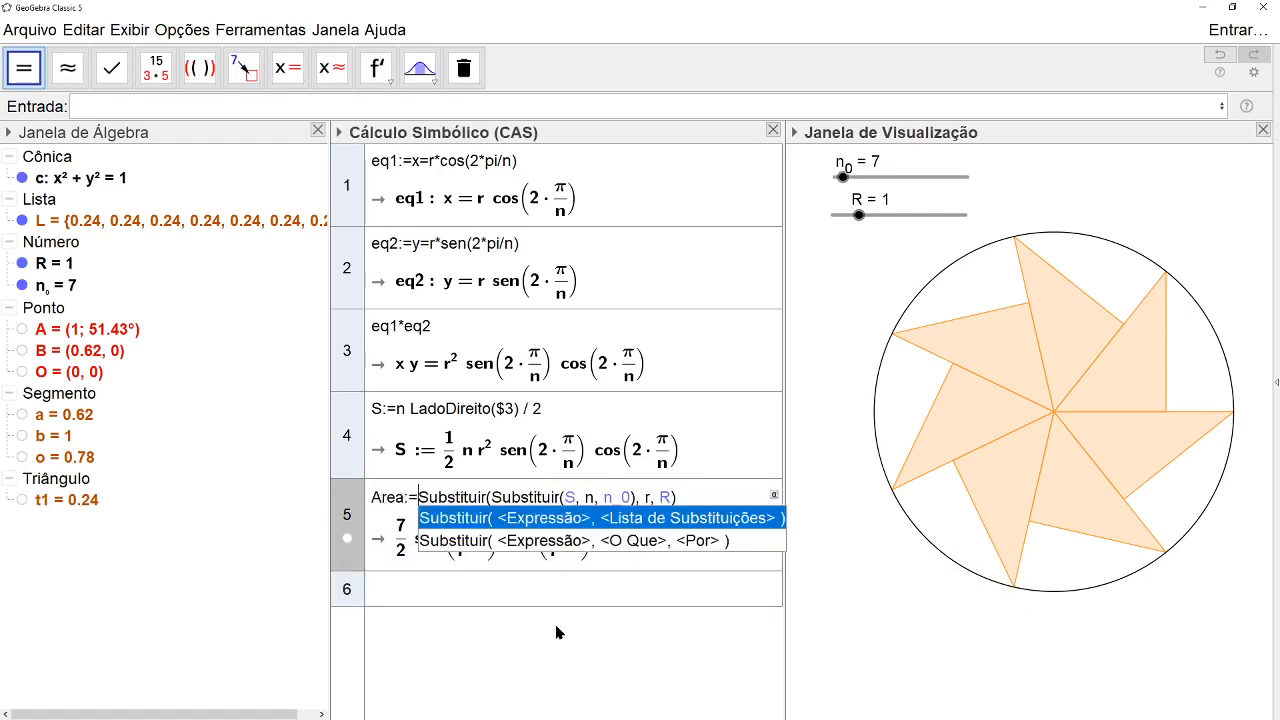
pyautogui.press('Return')
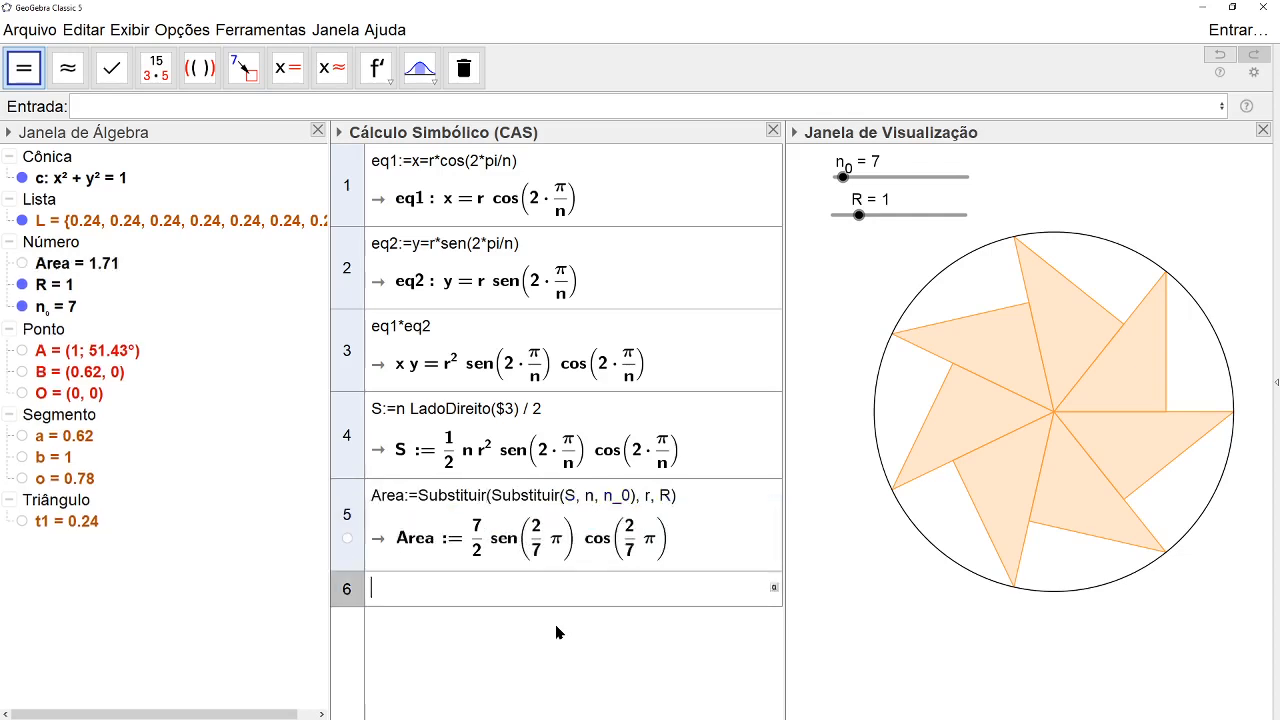
# Step: Place the Area result as dynamic text below the circle and vary the n_0 slider to 6 and 11
pyautogui.moveTo(540, 560); pyautogui.dragTo(848, 624)
pyautogui.moveTo(930, 615); pyautogui.dragTo(931, 664)
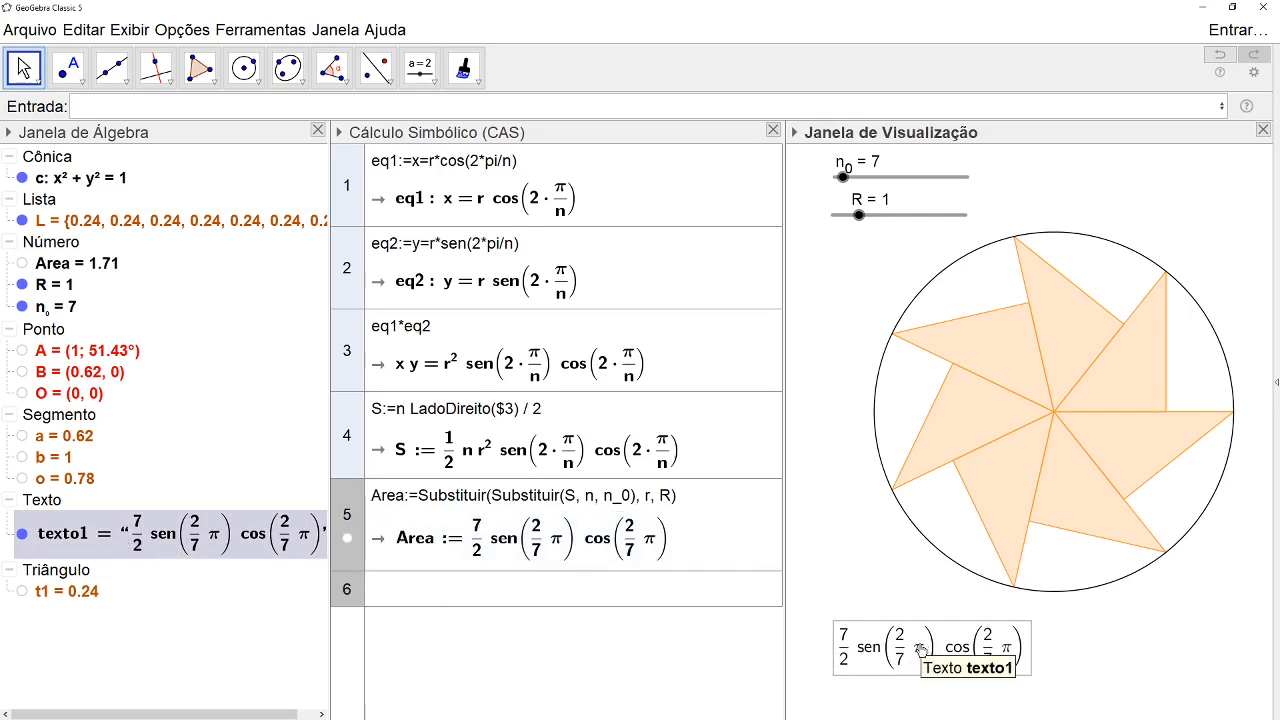
pyautogui.moveTo(845, 178); pyautogui.dragTo(840, 180)
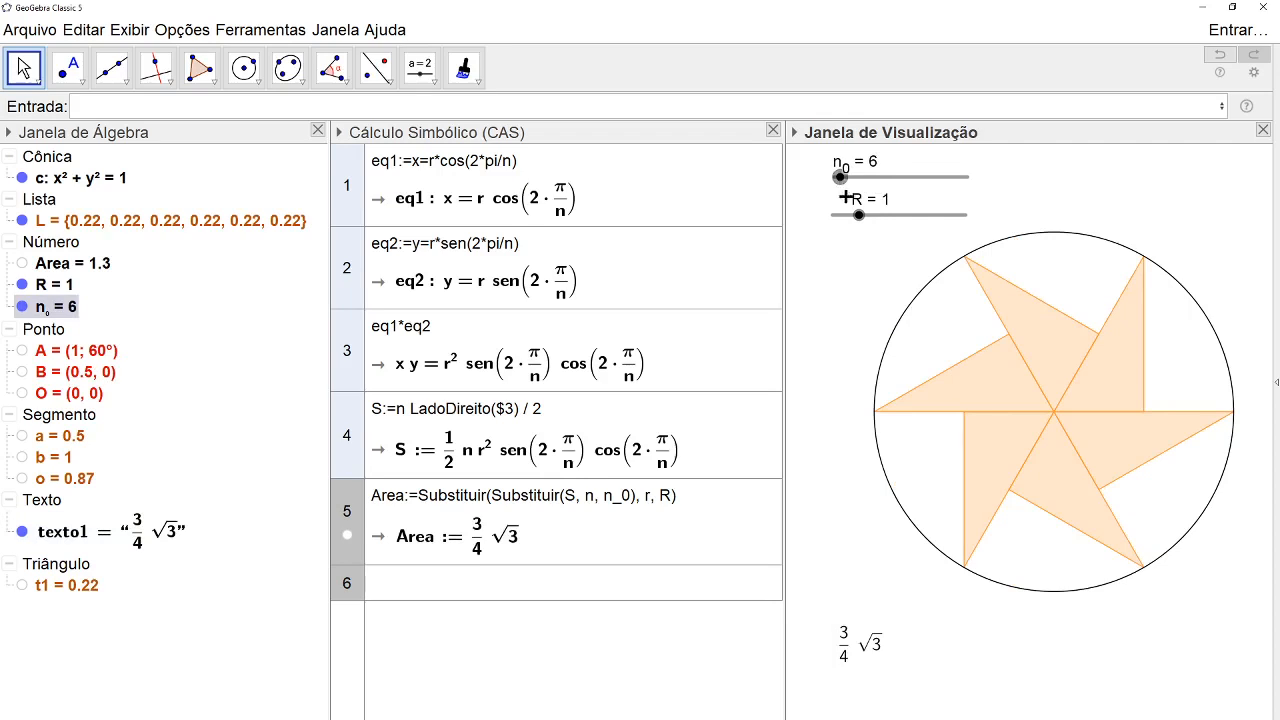
pyautogui.moveTo(840, 178); pyautogui.dragTo(853, 177)
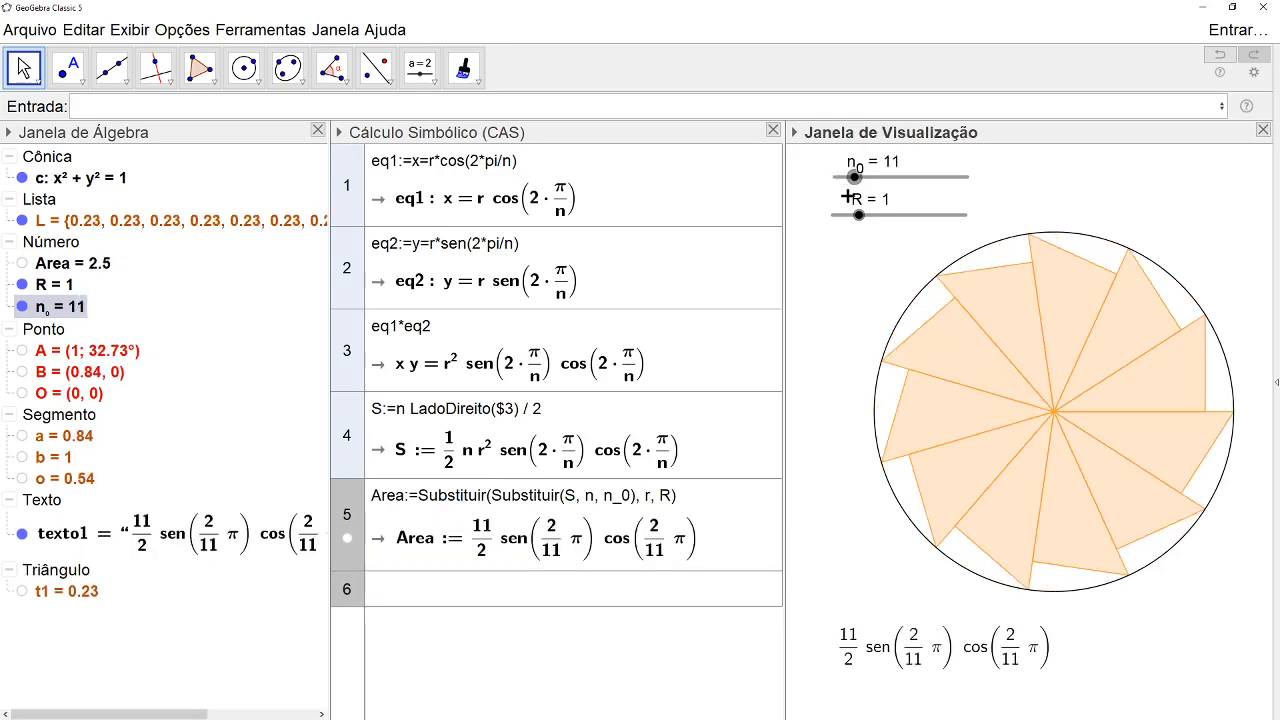